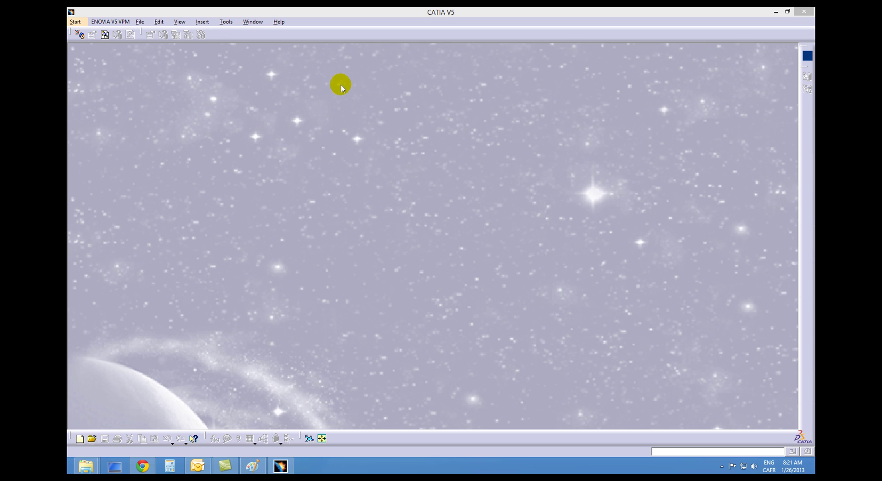
Step: Open the View > Toolbars submenu to see which toolbars are displayed
click(179, 21)
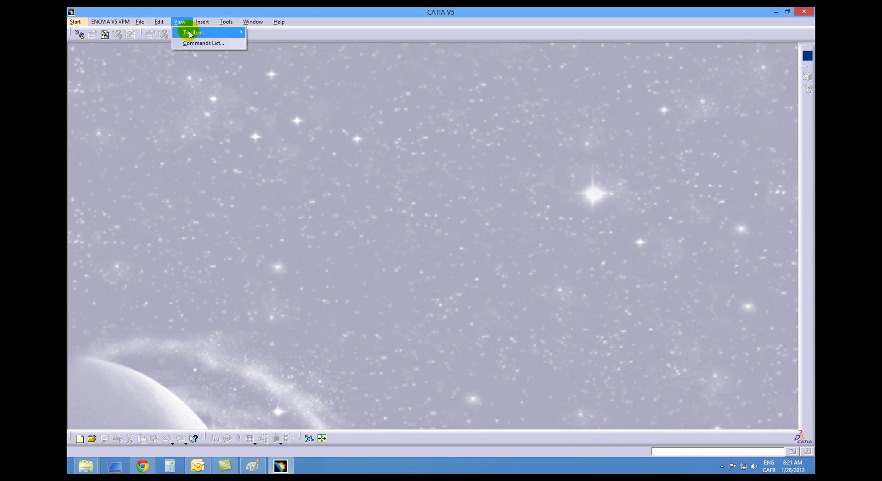
mouse_move(190, 36)
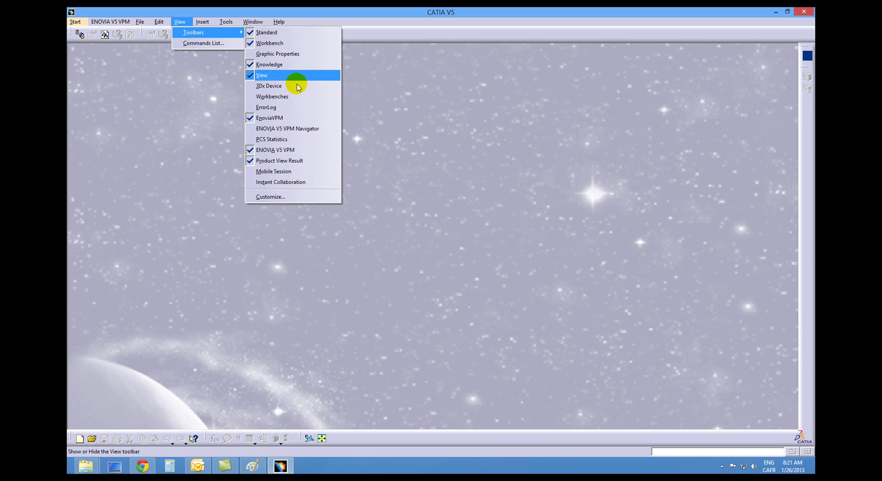
Step: Restore all toolbar contents and positions to defaults, closing the ENOVIA V5 VPM Navigator toolbar
click(300, 197)
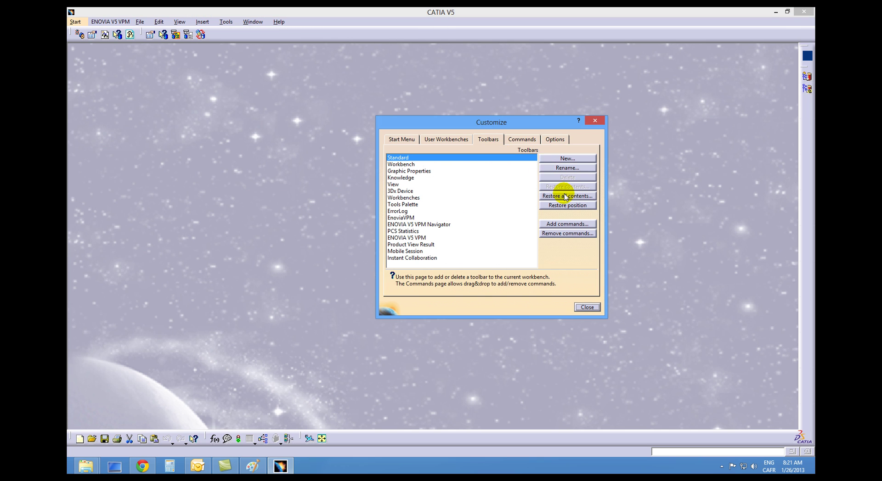
click(567, 197)
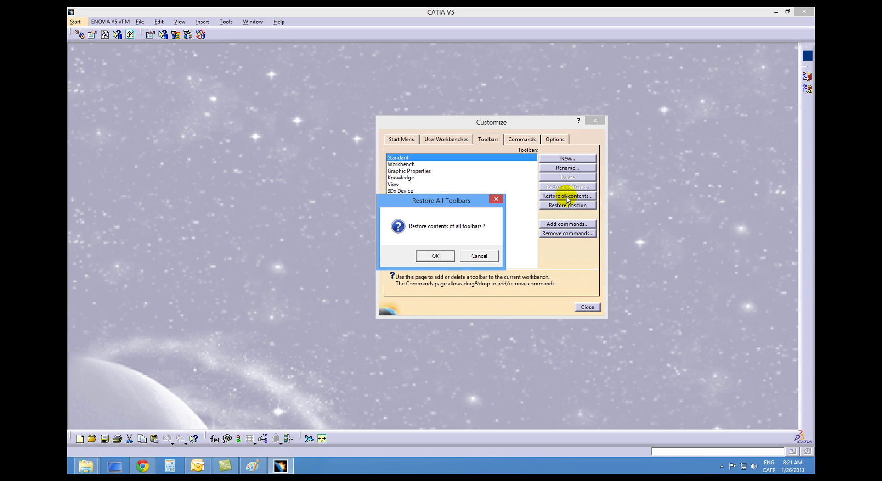
click(441, 257)
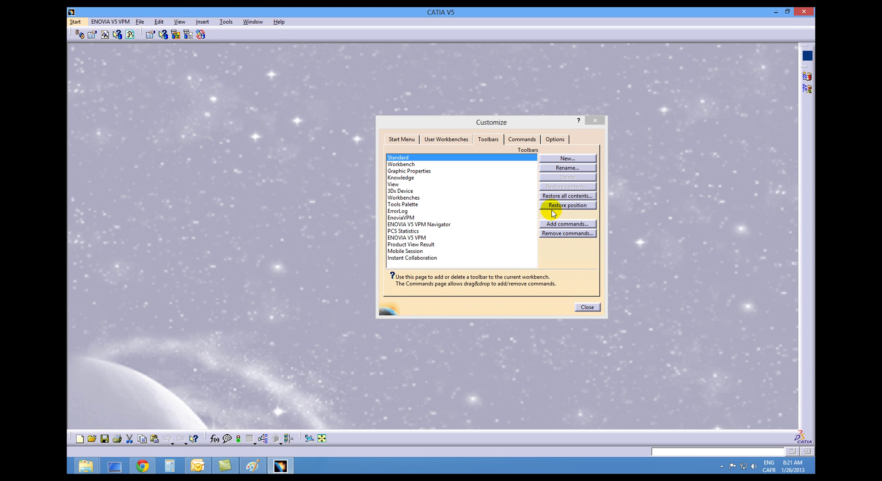
click(557, 206)
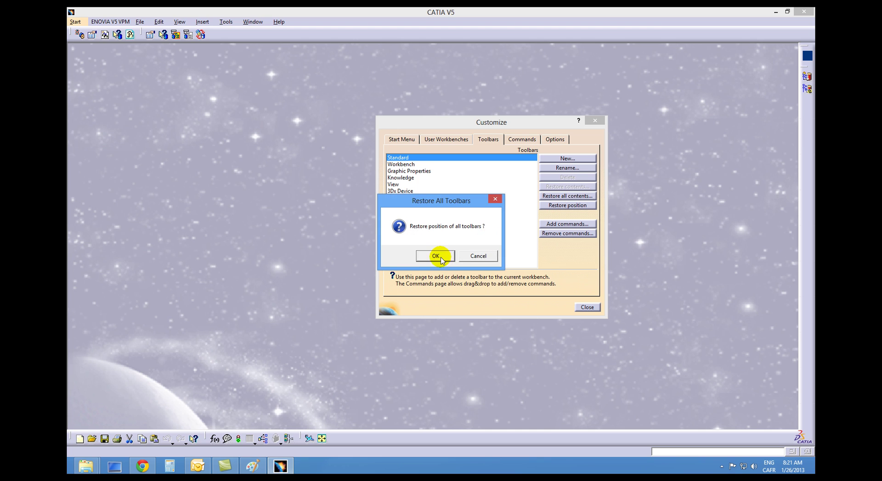
click(435, 257)
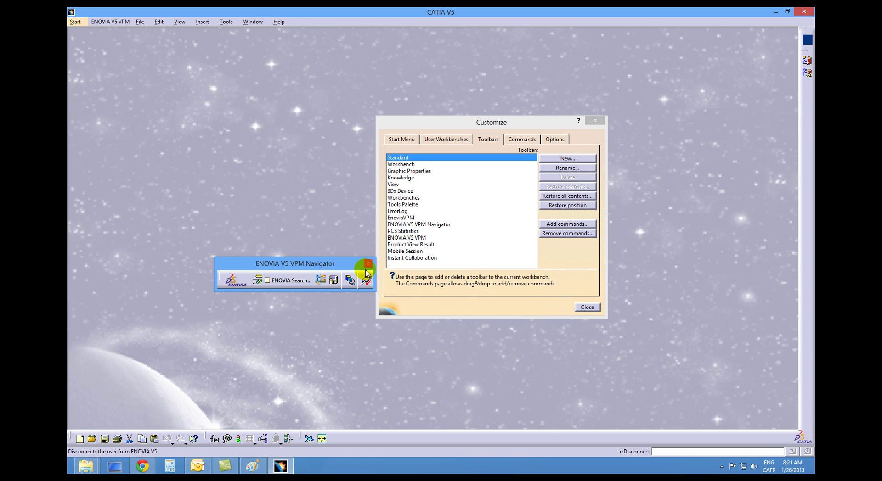
click(368, 264)
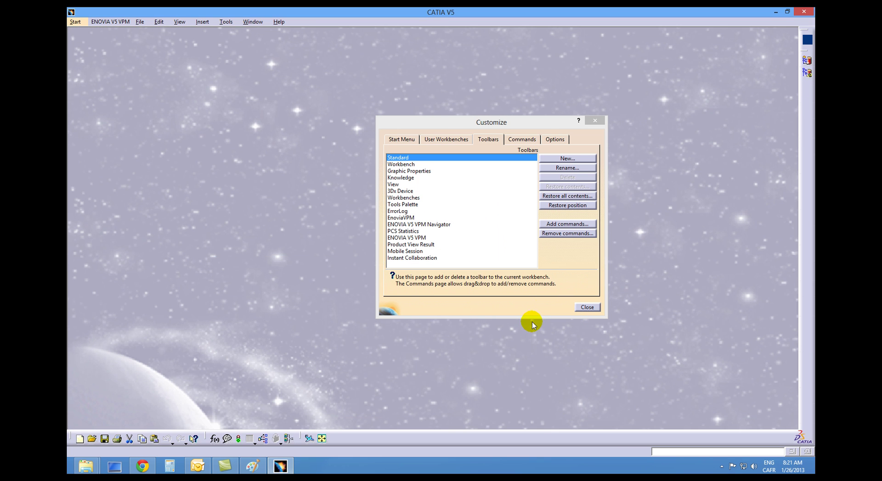
click(587, 308)
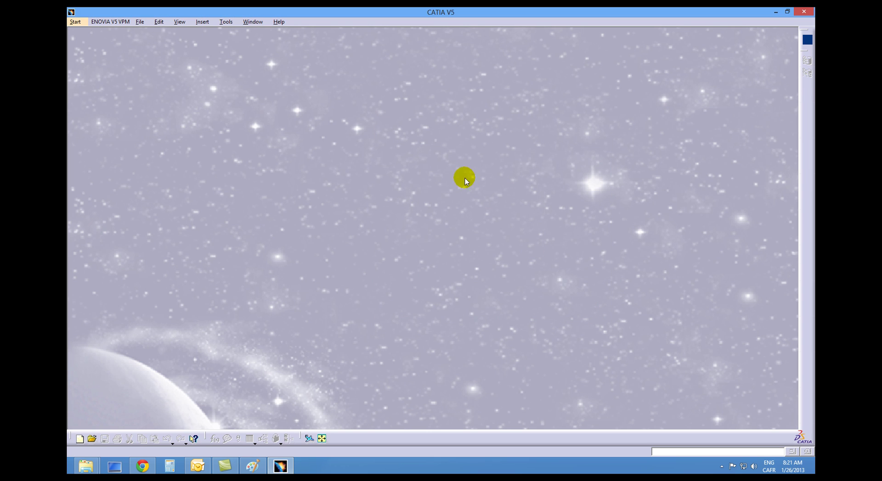
click(225, 24)
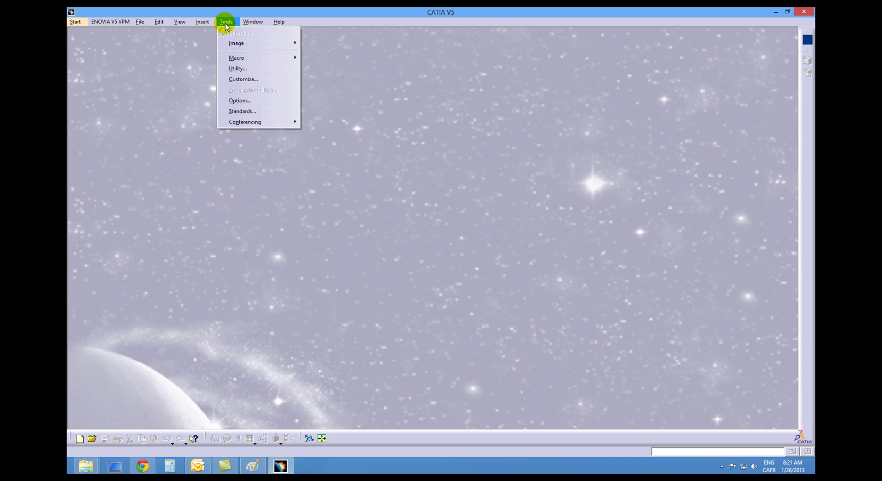
click(254, 101)
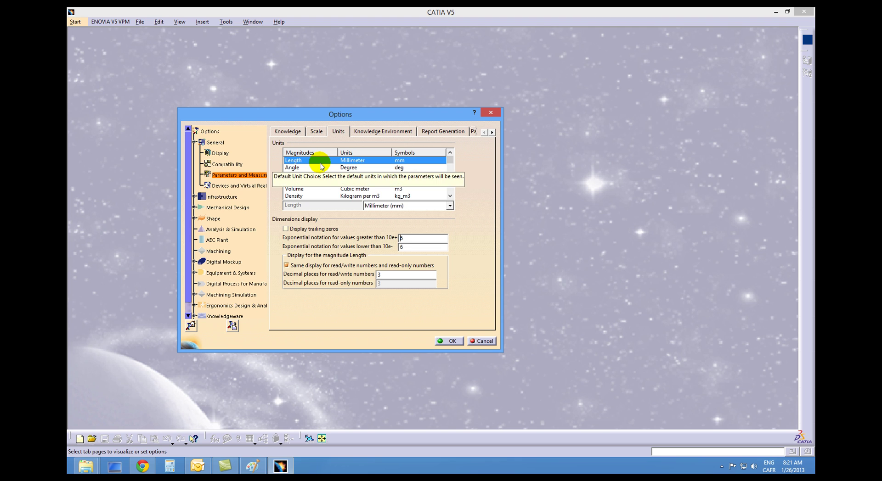
click(410, 209)
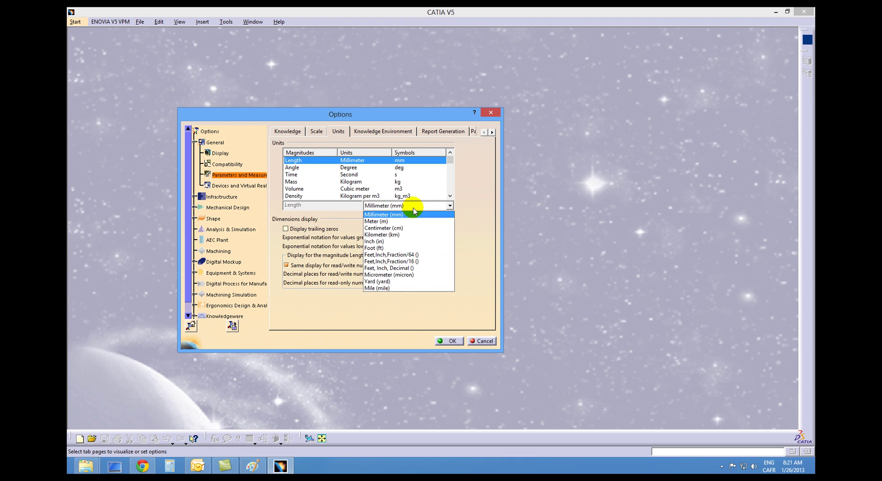
click(400, 239)
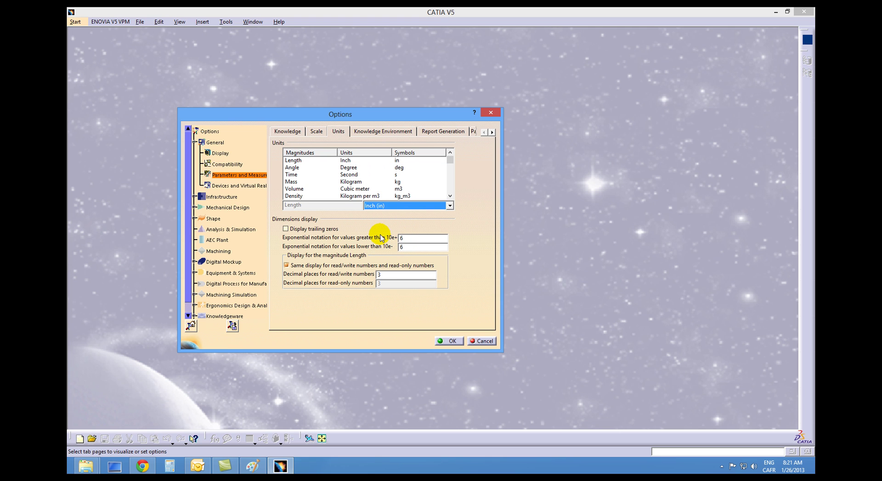
click(397, 210)
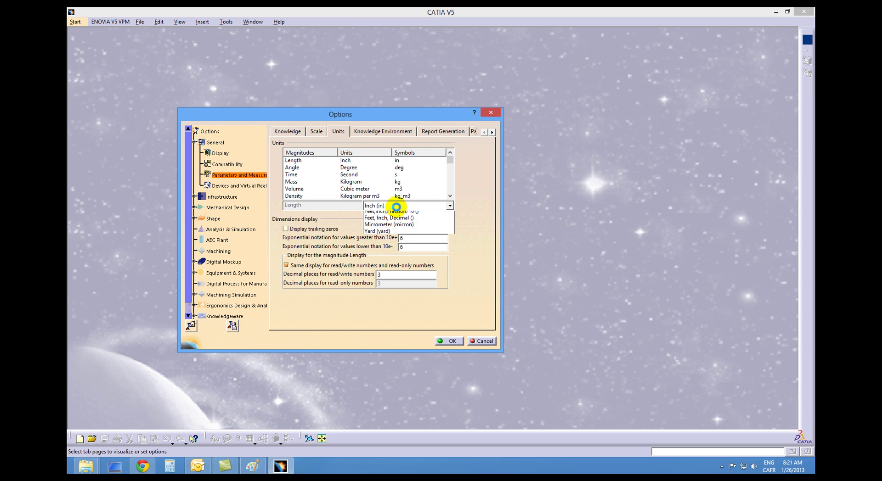
click(397, 214)
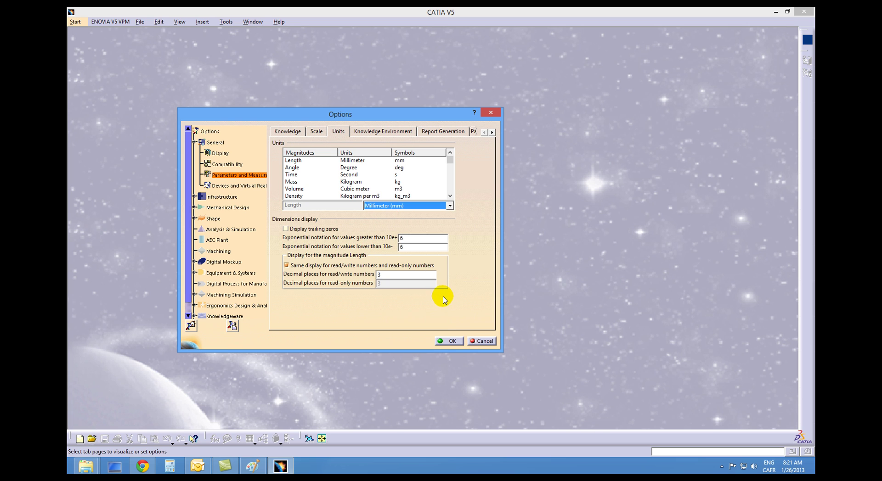
click(450, 341)
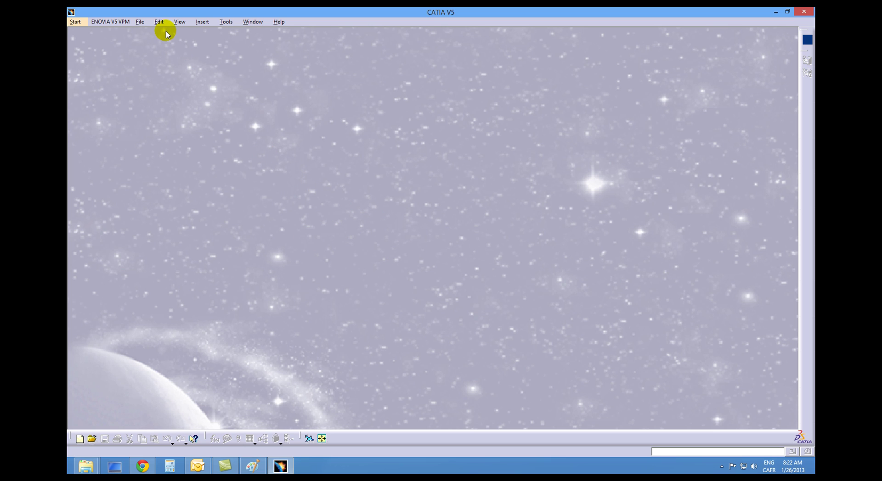
Step: Create a new Part document named 'Car Chassis'
click(142, 22)
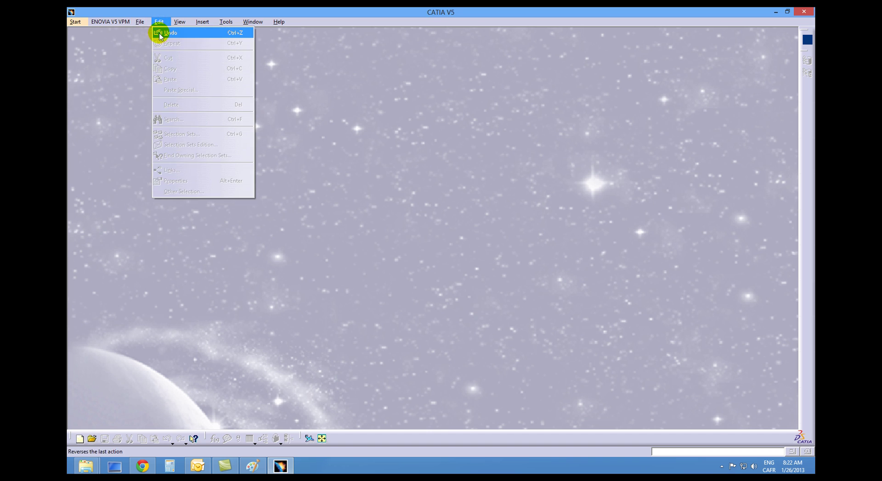
click(152, 34)
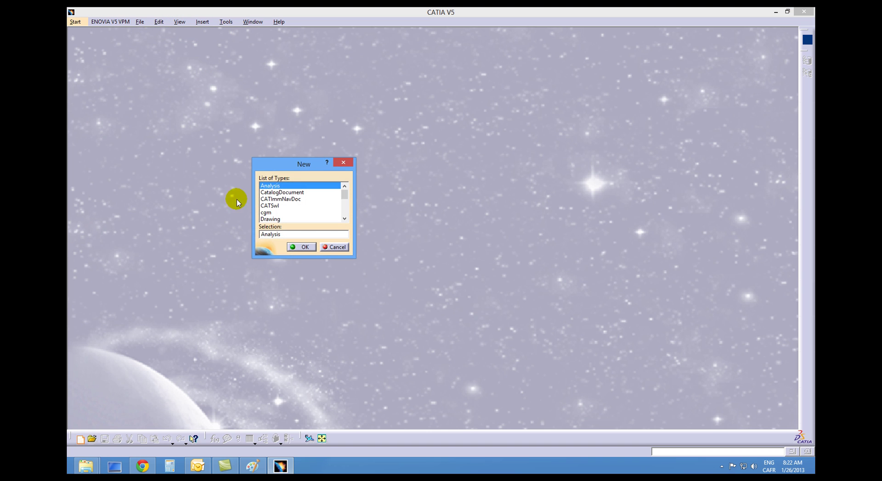
text(Part)
click(301, 247)
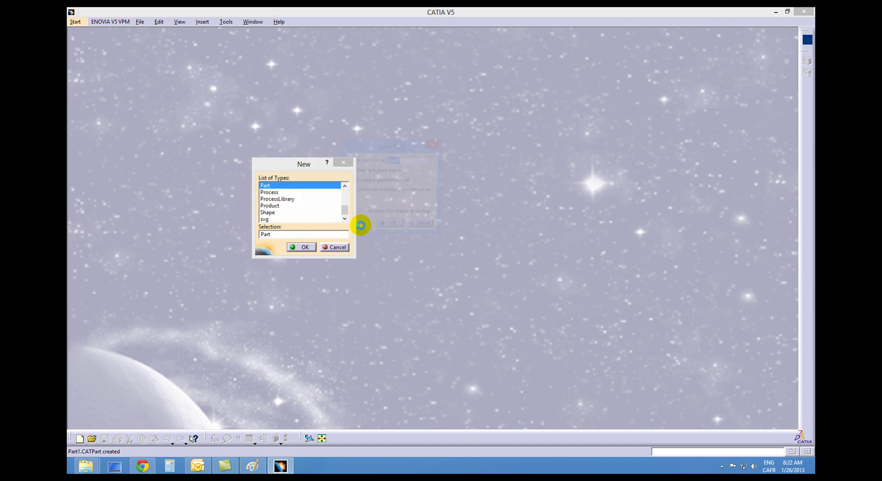
text(CA)
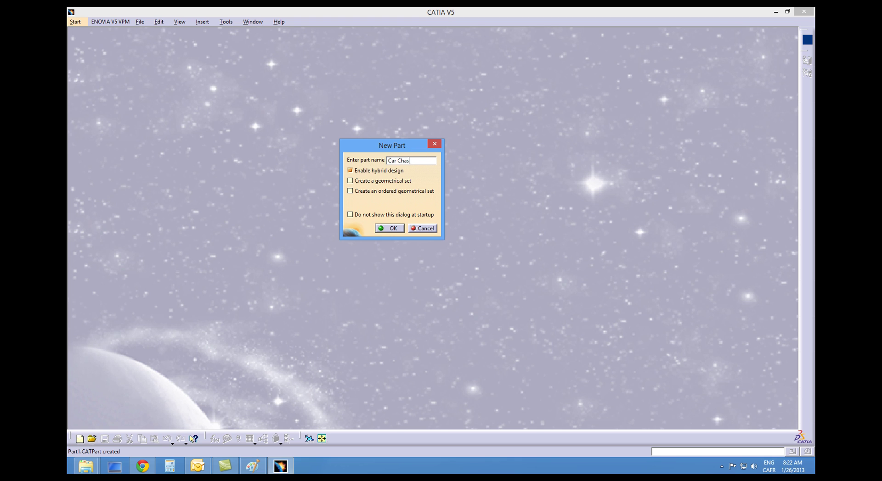
click(393, 228)
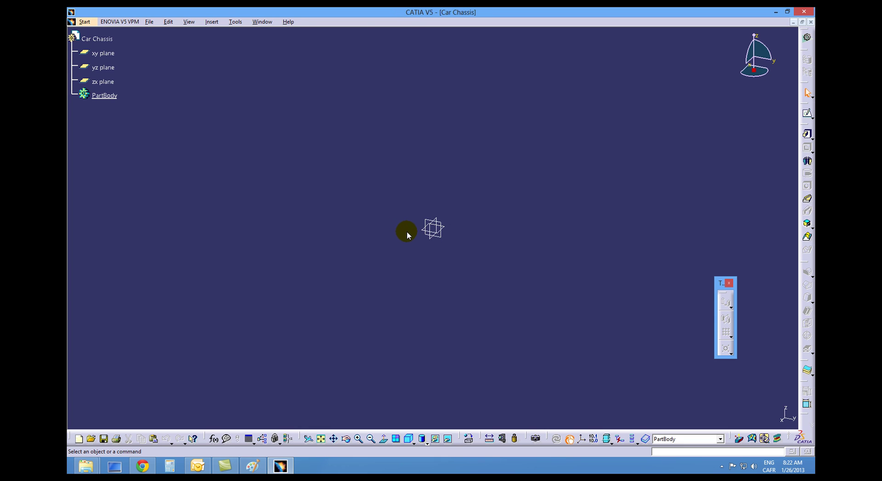
Step: Start a new sketch on the xy plane
click(109, 54)
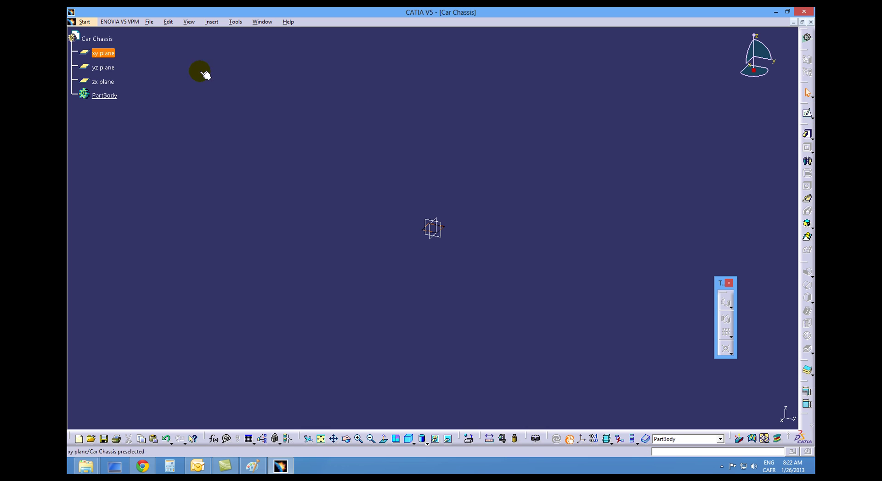
click(807, 113)
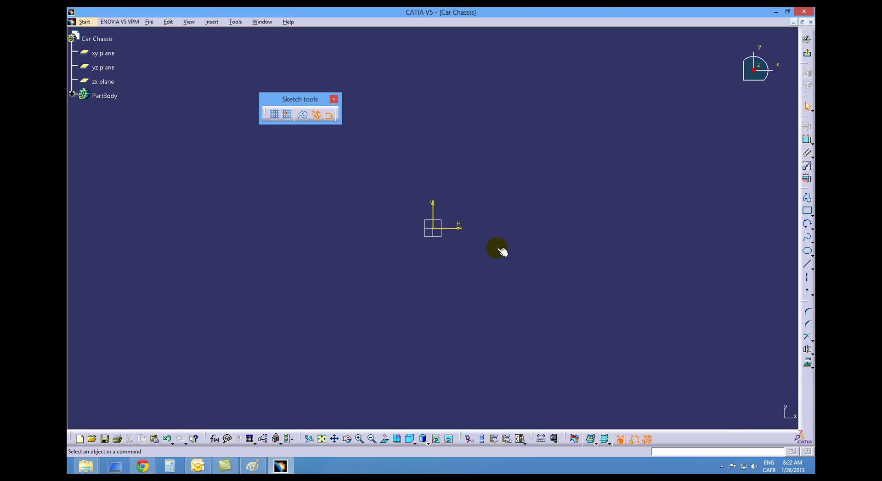
click(808, 267)
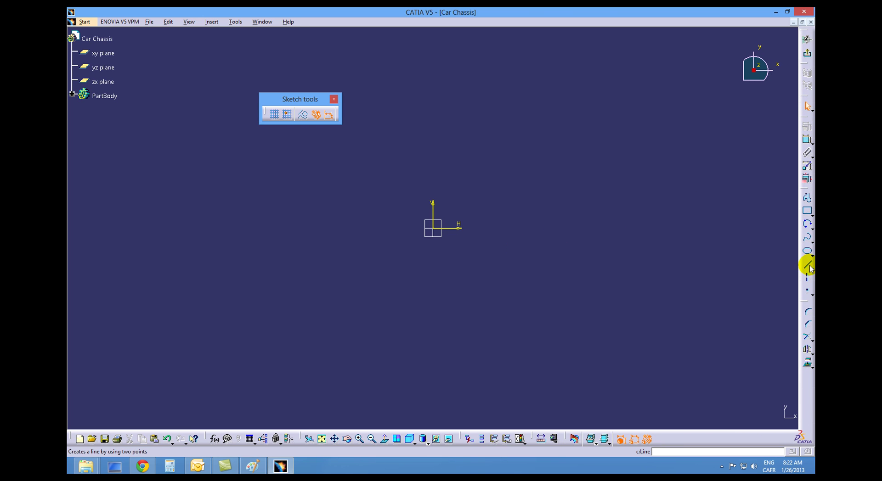
Step: Draw a vertical line below the origin and a long horizontal base line to its right
click(808, 266)
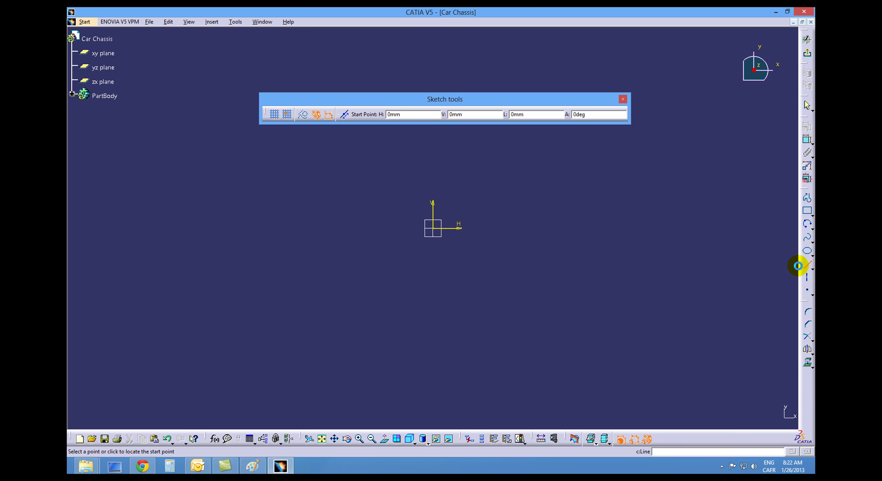
click(454, 248)
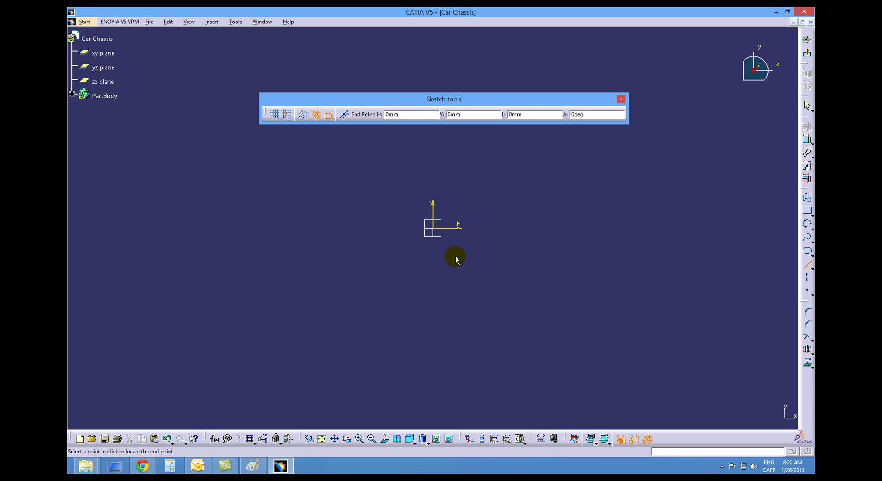
click(455, 283)
click(808, 267)
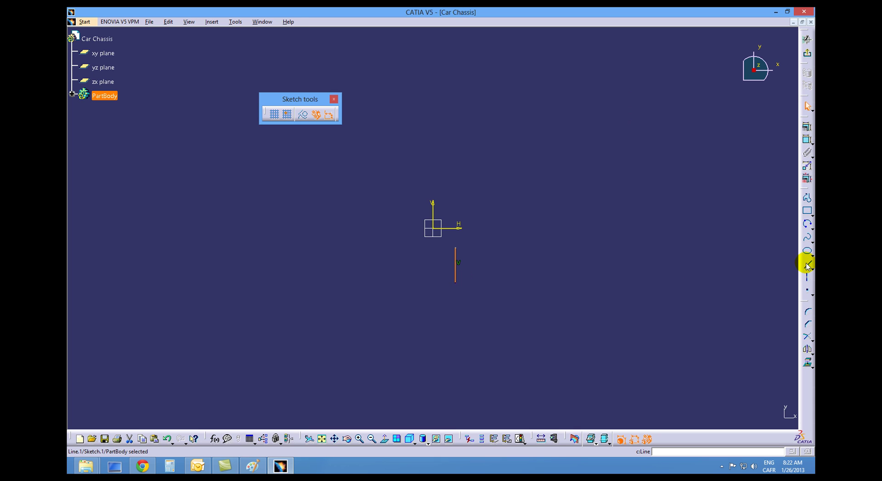
click(456, 283)
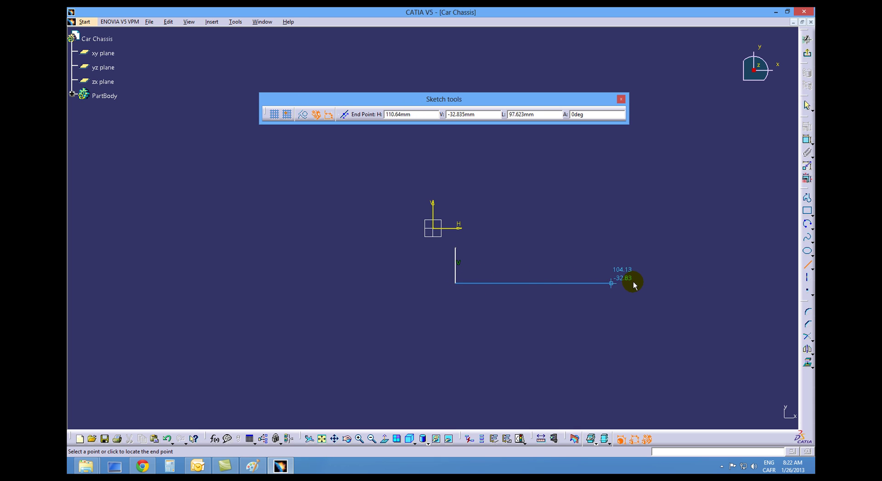
click(657, 283)
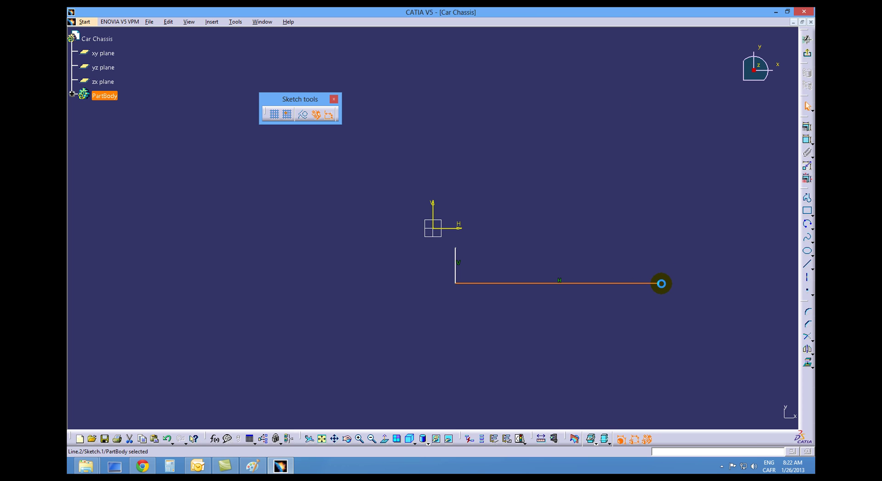
Step: Add a short upright line rising from the base line's right end
click(806, 268)
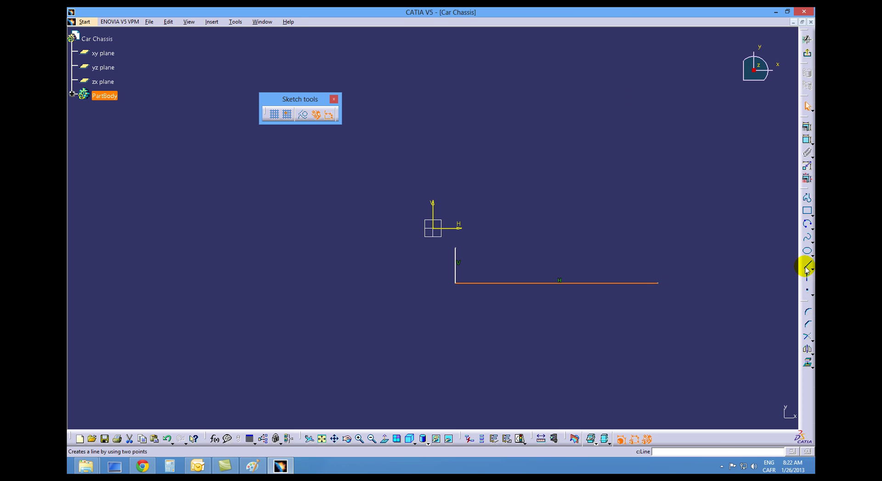
click(658, 284)
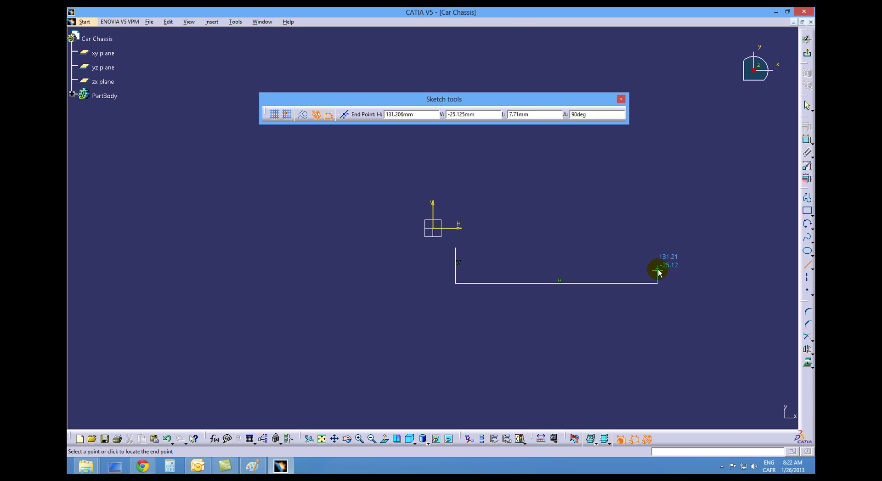
click(659, 271)
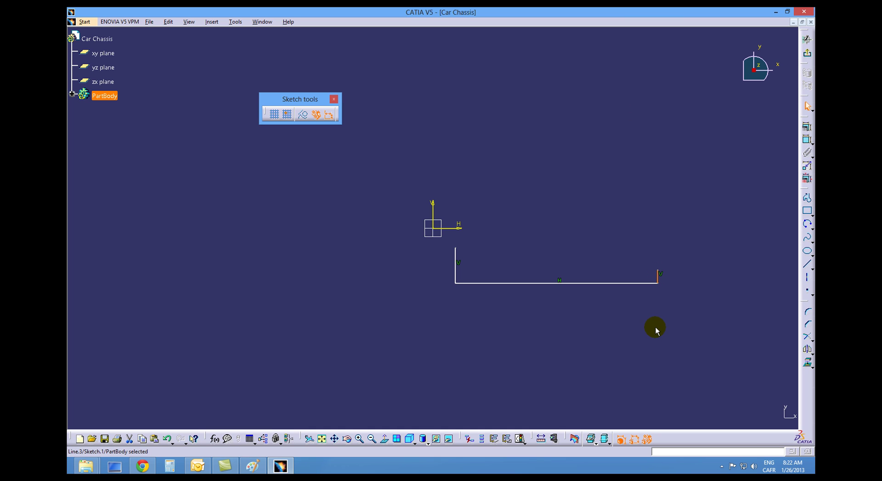
click(321, 439)
click(385, 432)
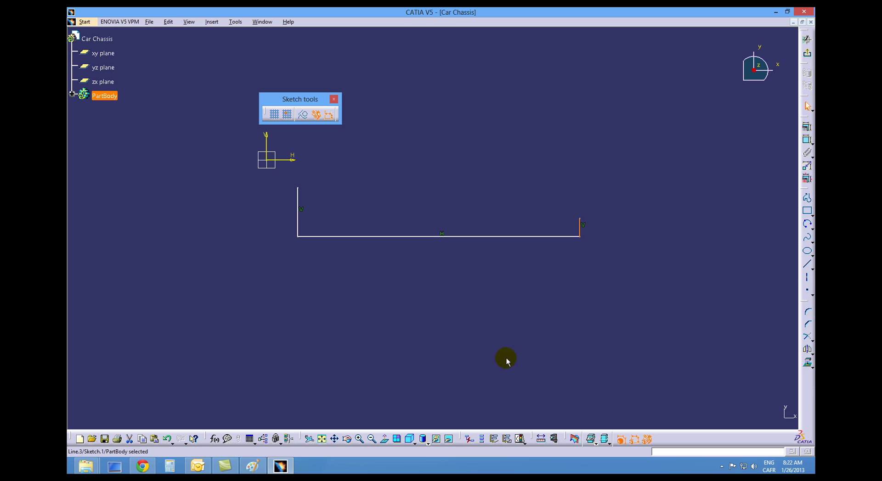
Step: Draw a three-point arc from the short upright line's top curving down to the right
click(810, 228)
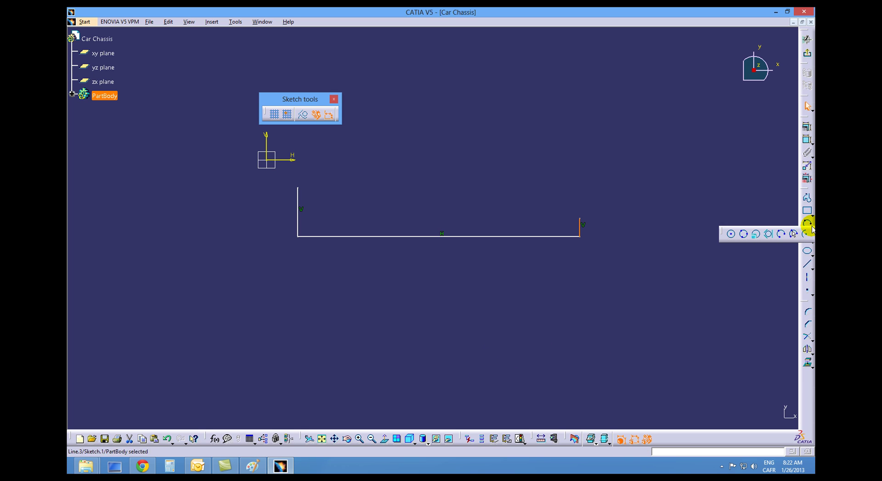
click(783, 236)
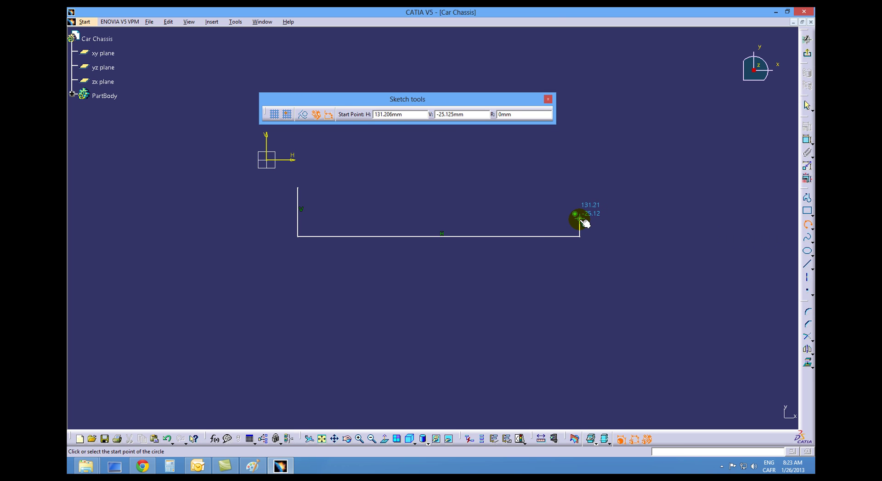
click(579, 218)
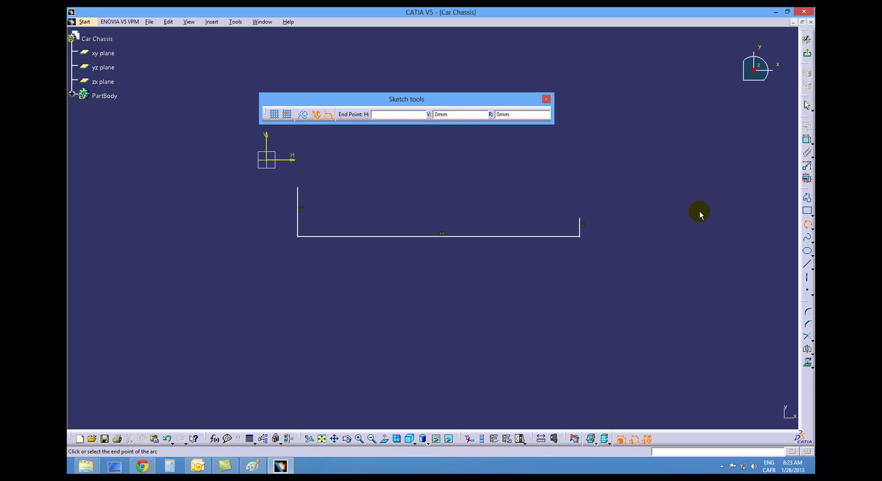
click(730, 229)
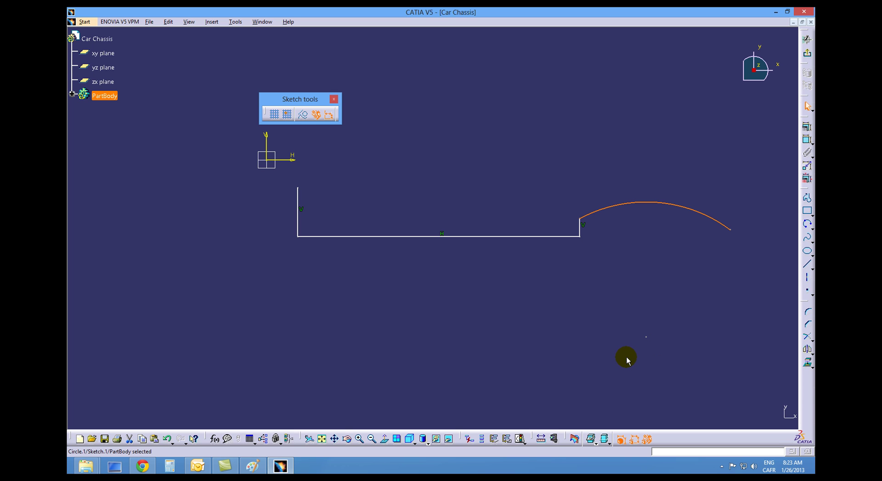
click(323, 440)
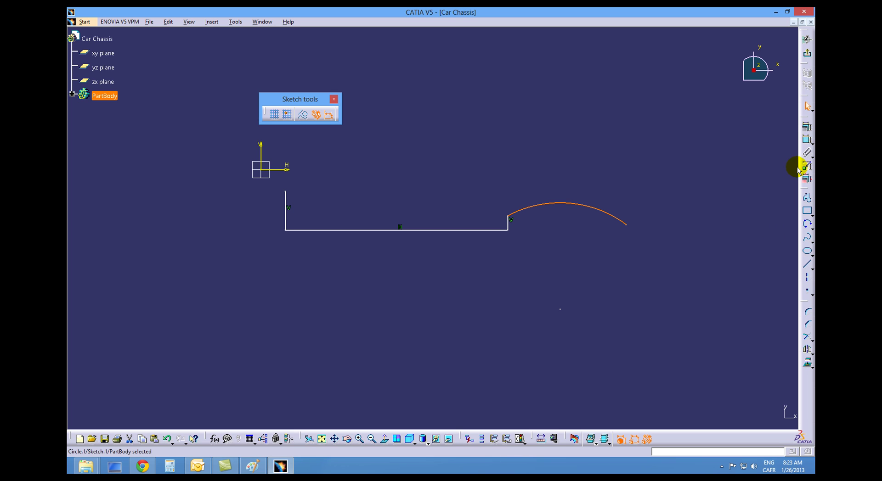
Step: Dimension the arc radius, step height 7.71, base length 118.189 and left line height 21.004
click(807, 141)
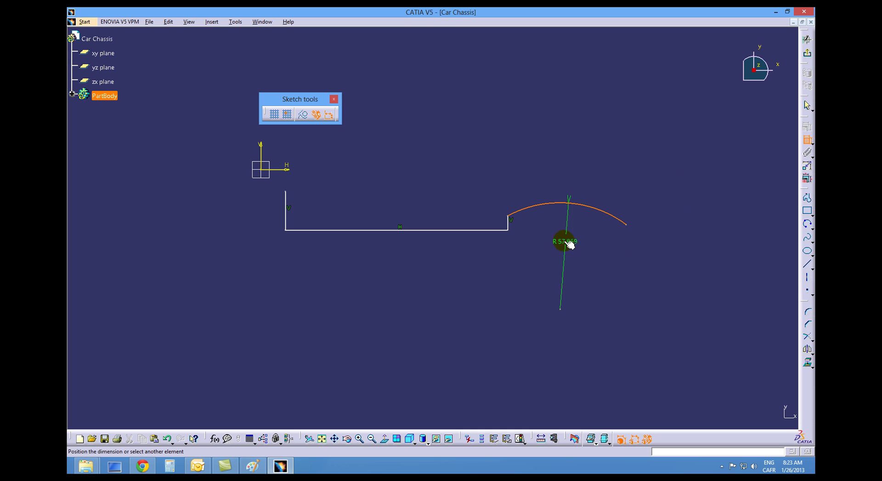
click(563, 252)
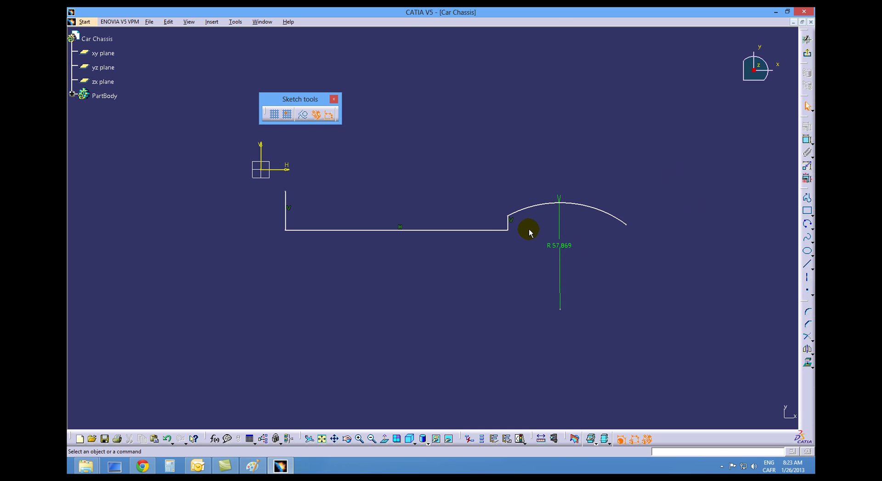
click(508, 225)
click(806, 140)
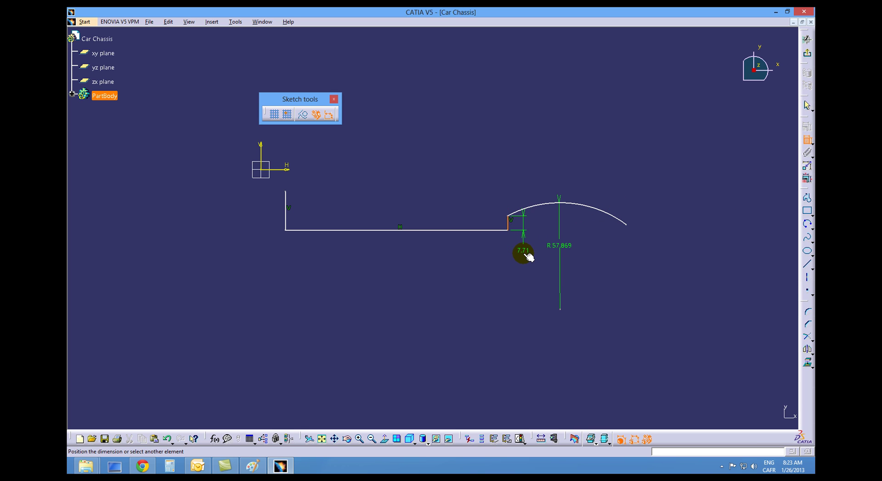
click(523, 252)
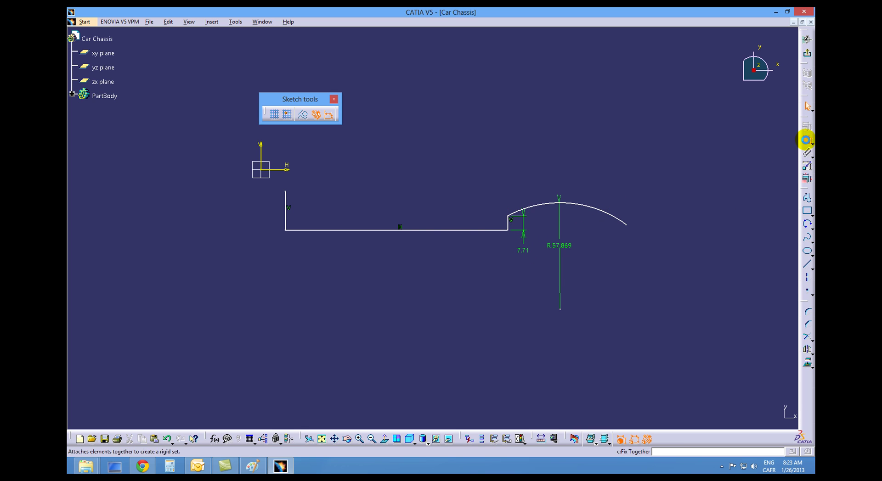
click(476, 231)
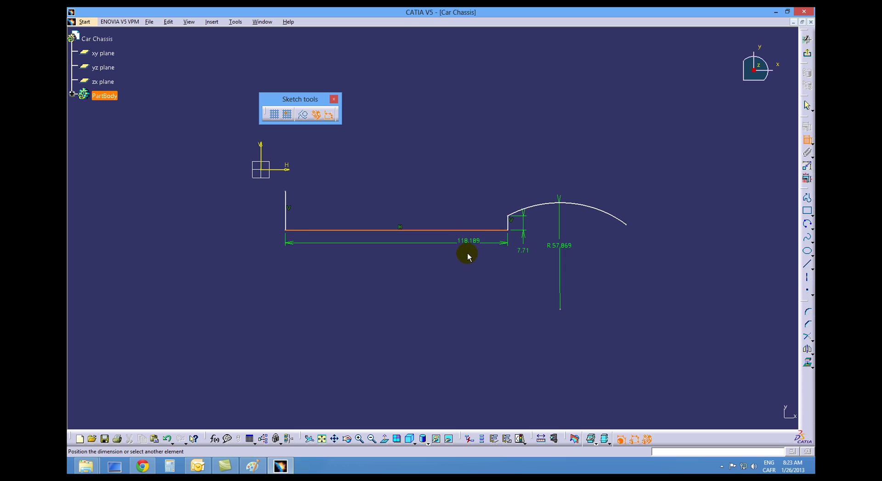
click(416, 270)
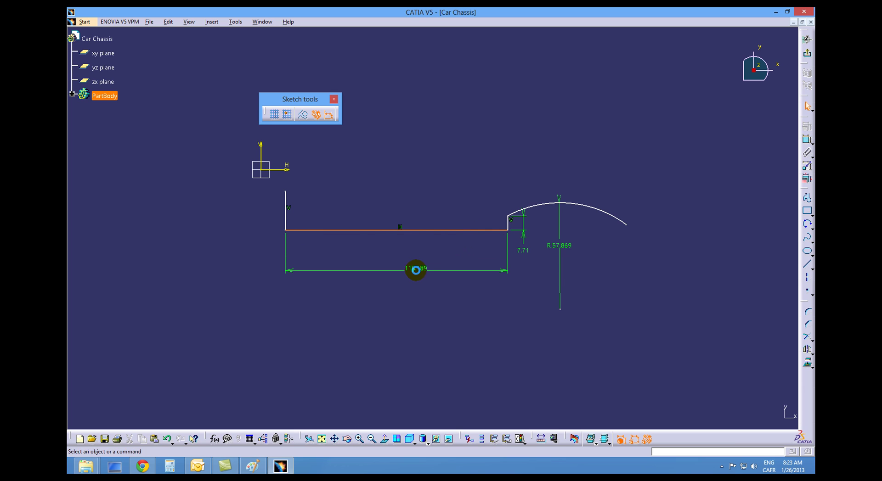
click(285, 217)
click(807, 139)
click(269, 220)
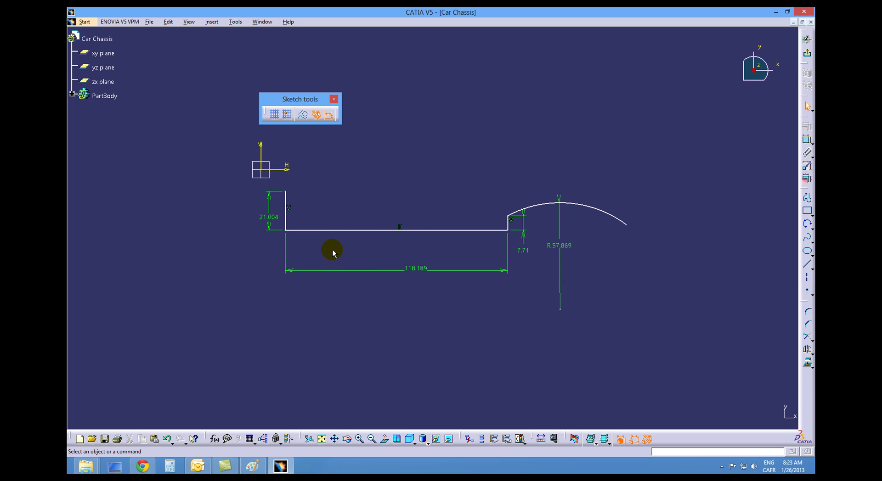
Step: Dimension the base's origin offset 32.835, overall length 181.245 and arc-end height 2.942
click(325, 231)
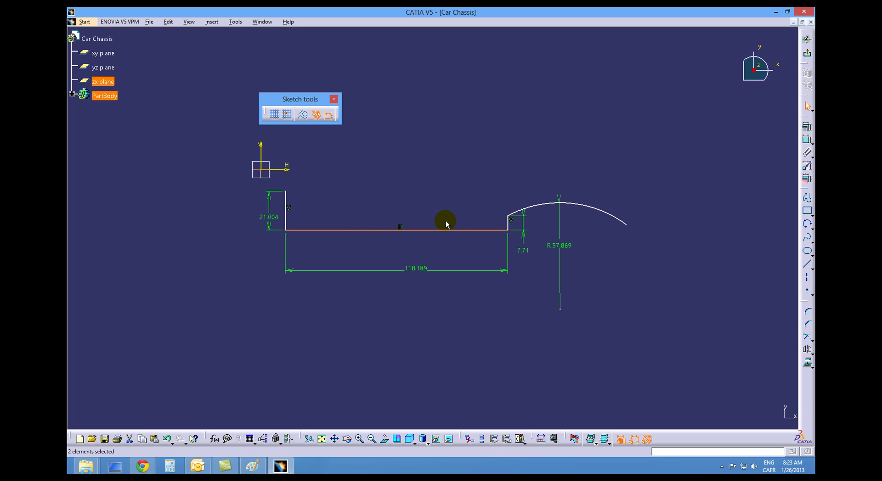
click(807, 139)
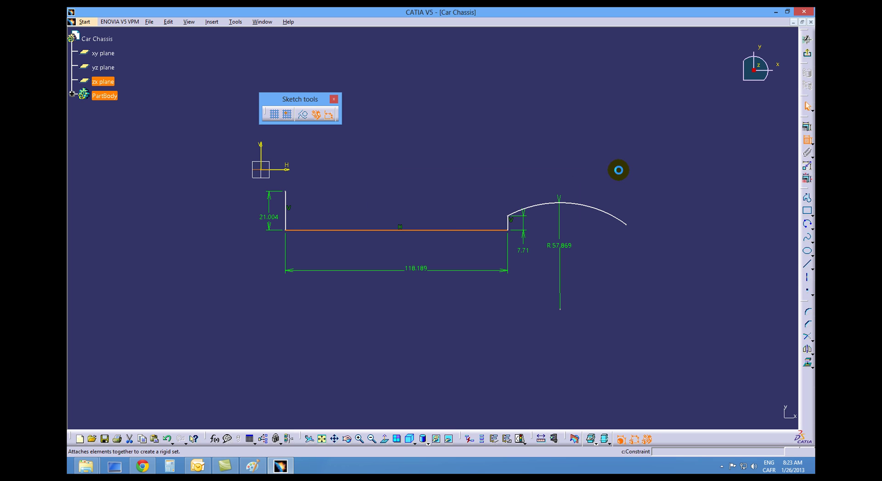
click(242, 212)
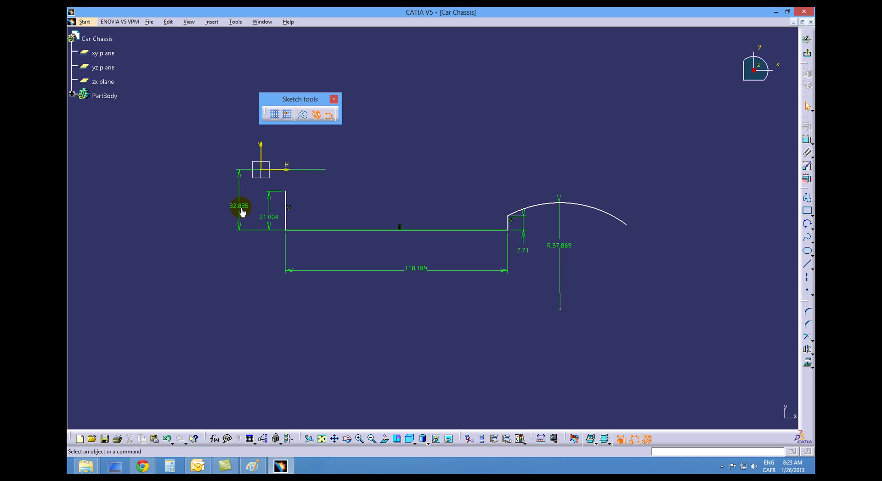
click(286, 221)
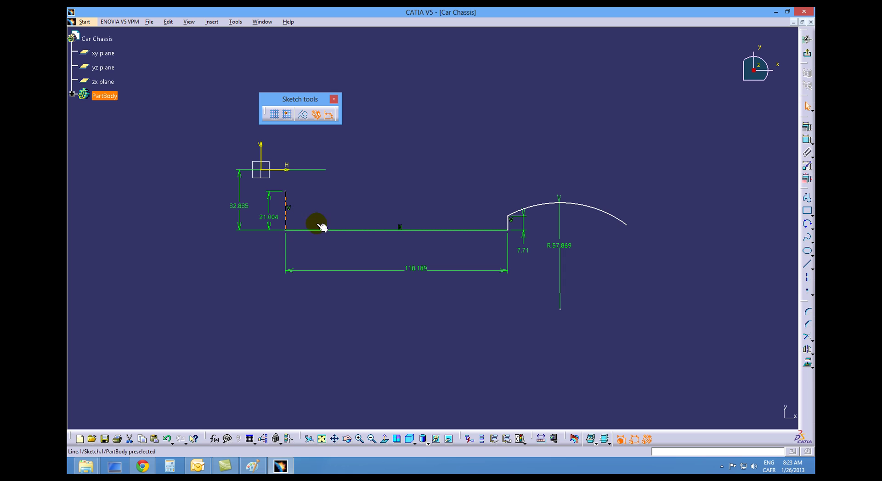
ctrl+click(626, 225)
click(807, 139)
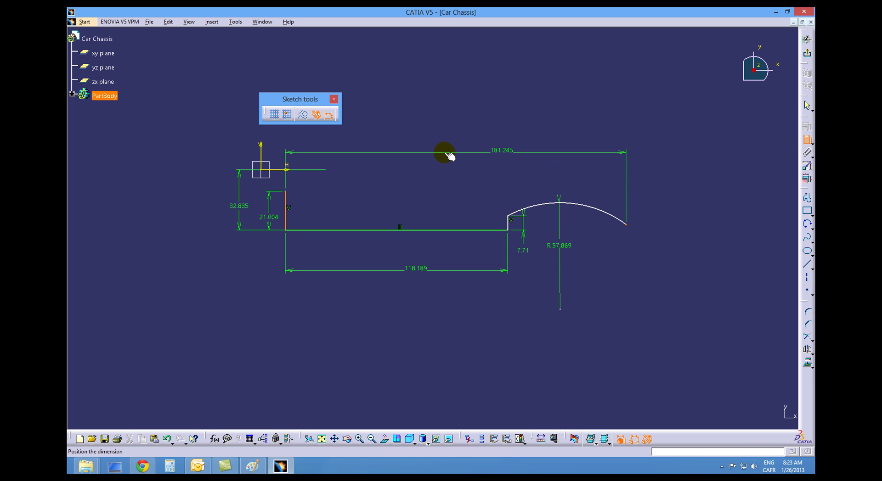
click(436, 149)
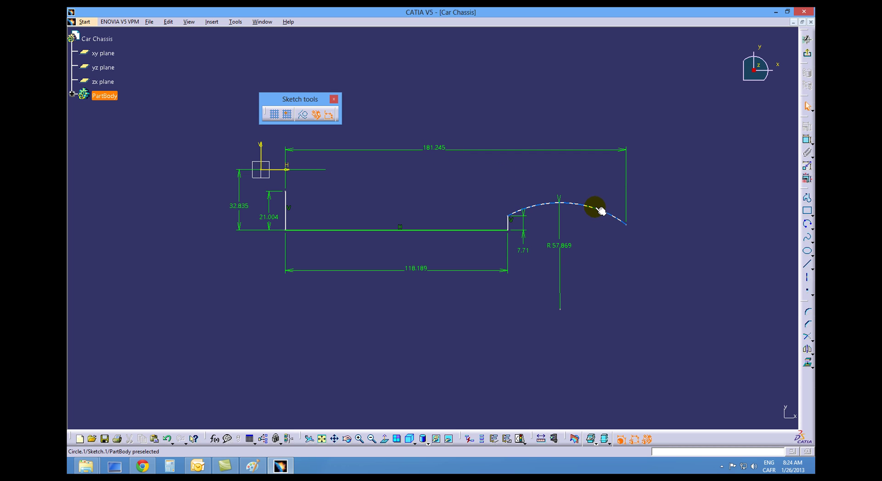
click(492, 231)
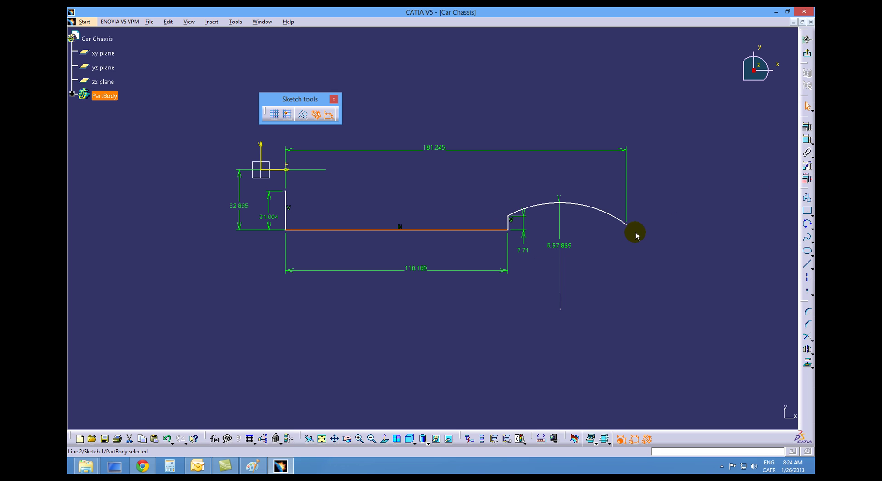
click(807, 142)
click(665, 214)
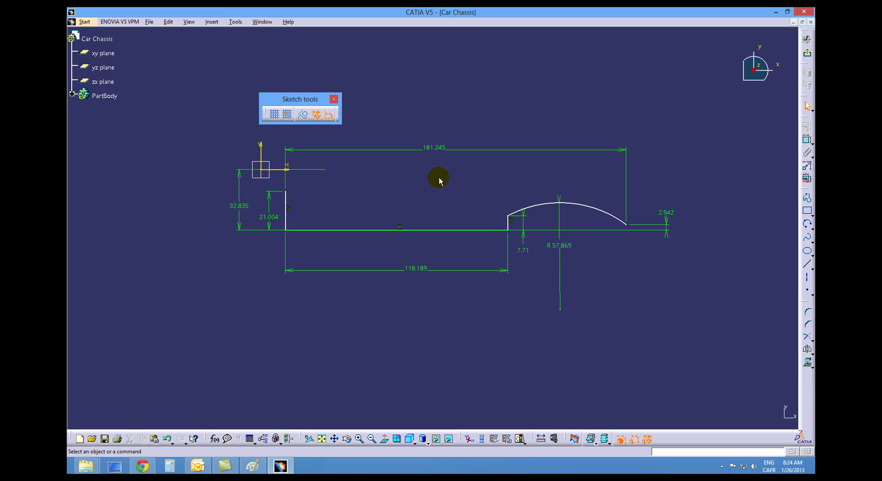
Step: Set the overall length to 210, arc-end height to 2 and arc radius to 300
double_click(434, 147)
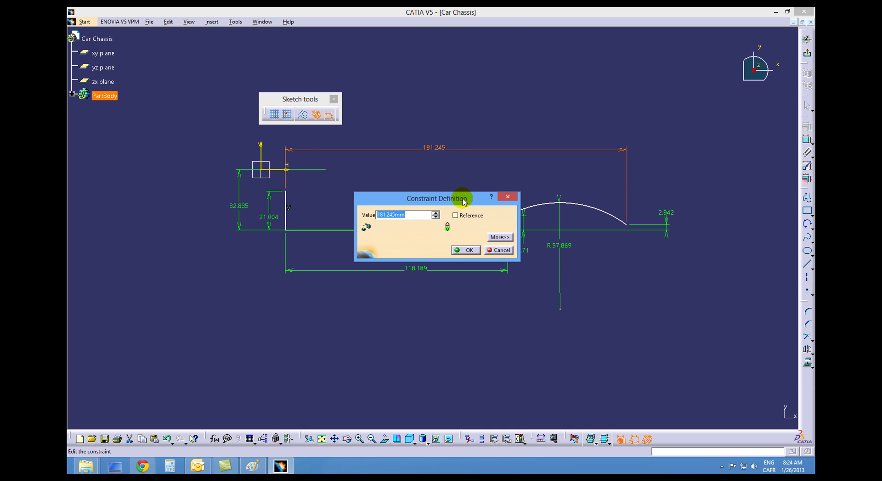
text(210)
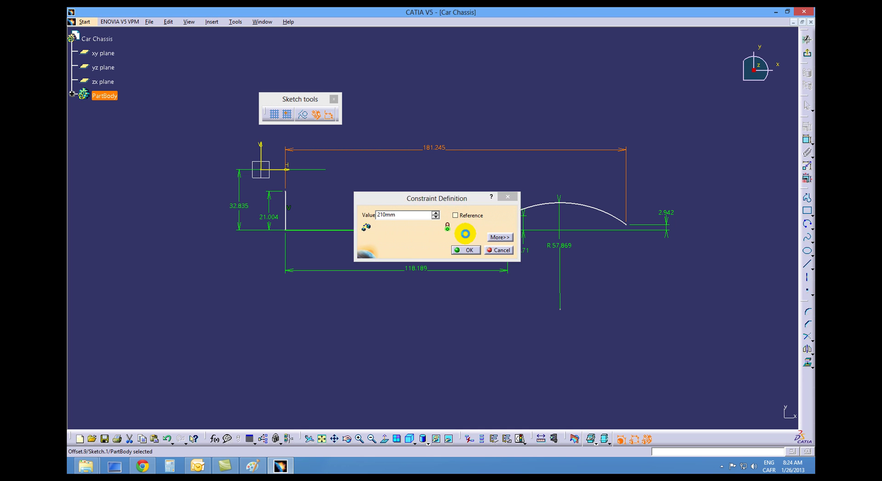
key(Return)
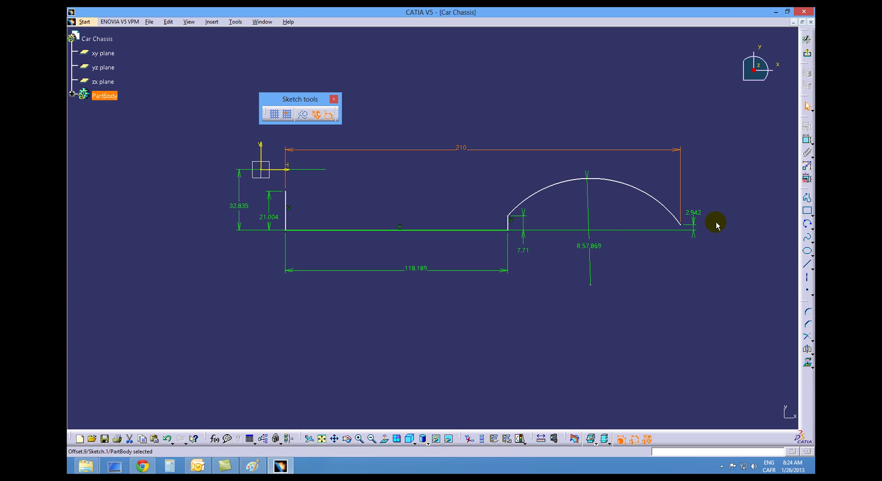
double_click(693, 212)
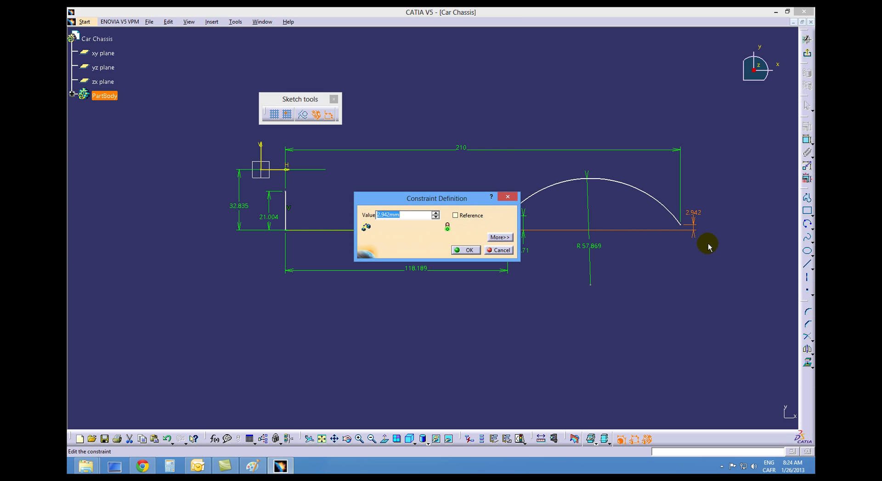
text(2)
key(Return)
double_click(596, 246)
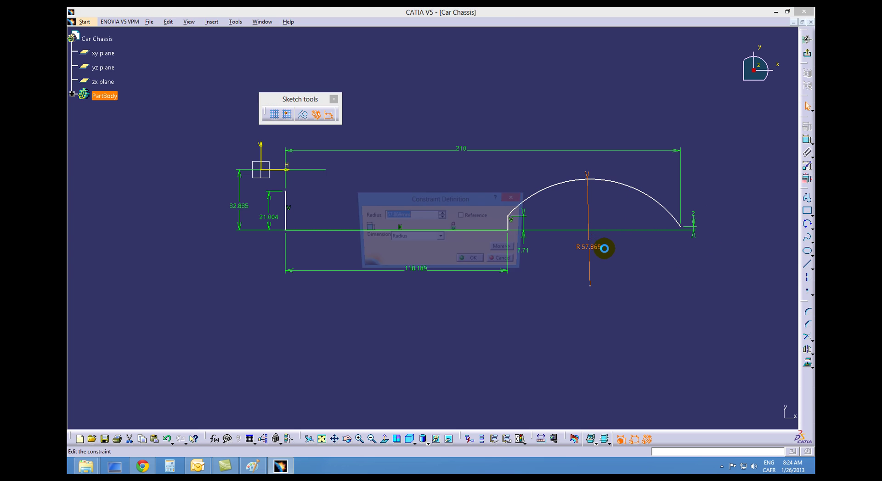
text(300)
key(Return)
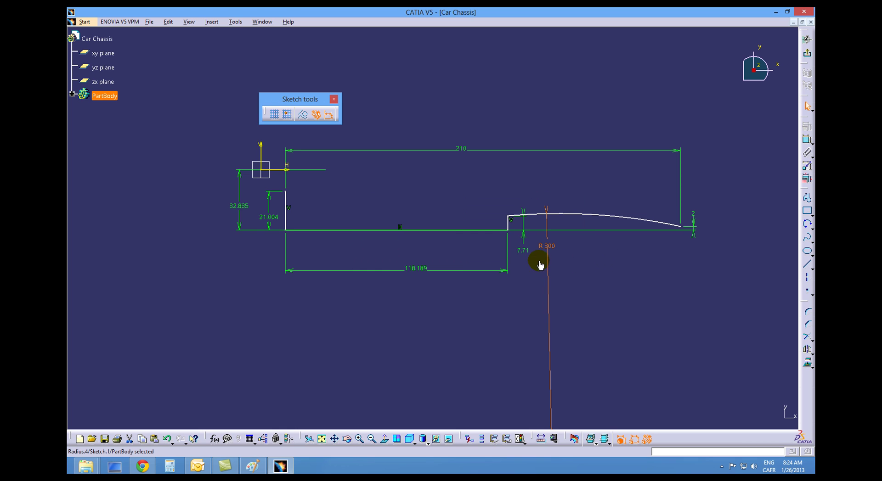
Step: Set the step height to 6, base length to 120, left line to 18 and origin offset to 29
text(6)
click(467, 250)
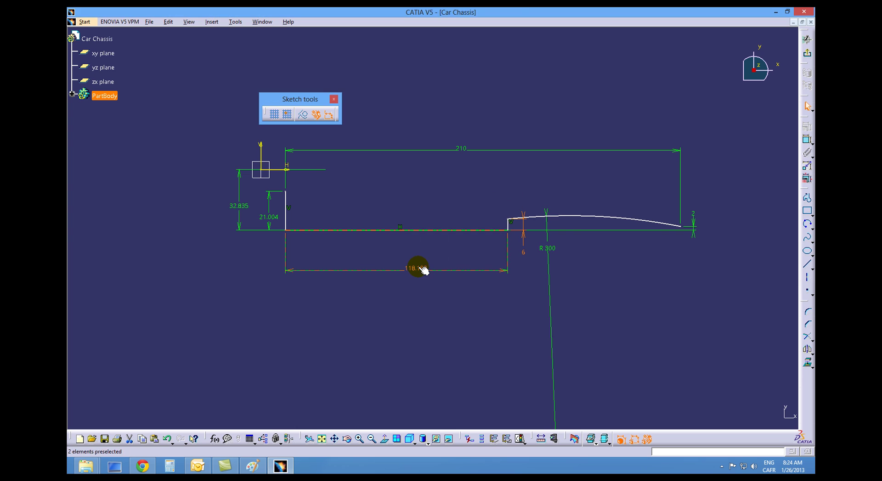
double_click(417, 267)
text(120)
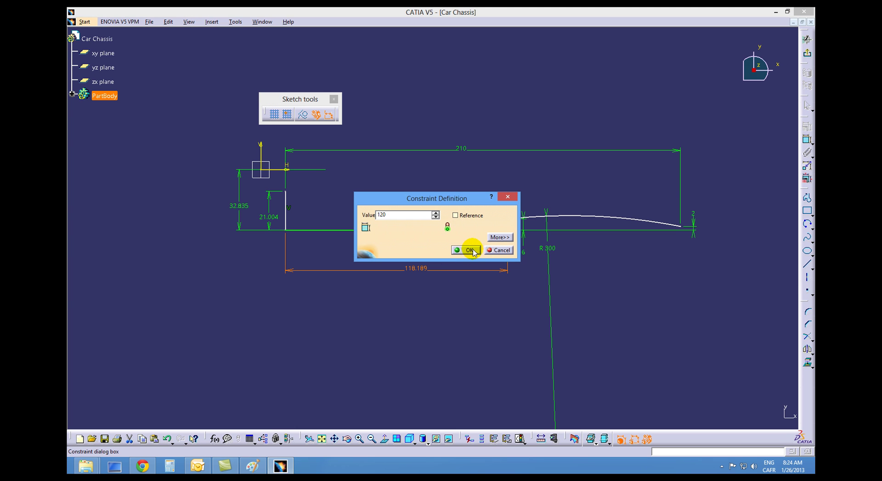
click(468, 250)
double_click(278, 220)
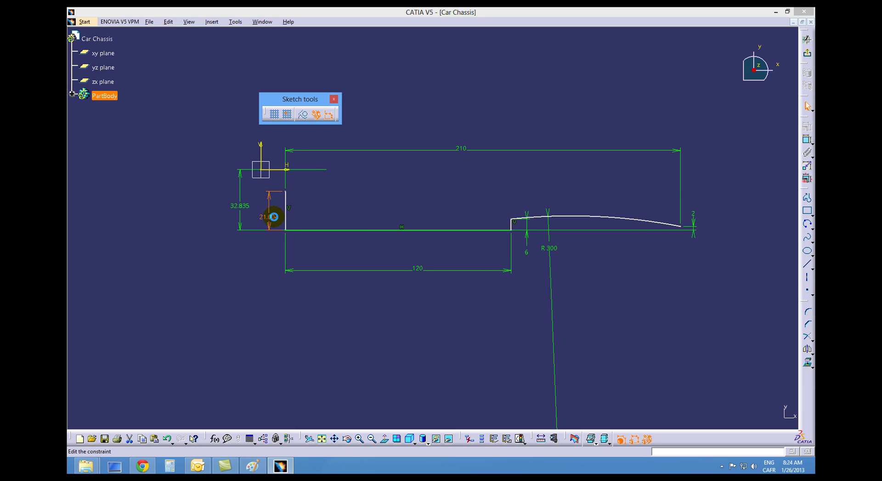
text(18)
key(Return)
double_click(252, 208)
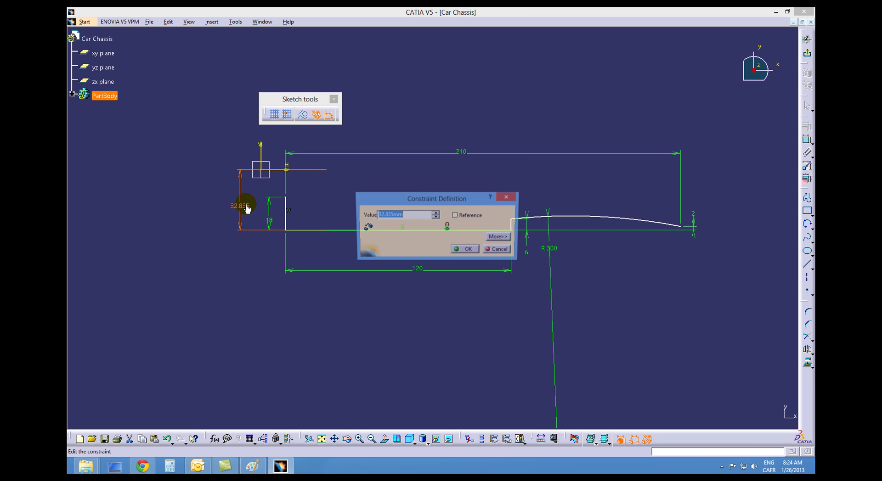
text(29)
key(Return)
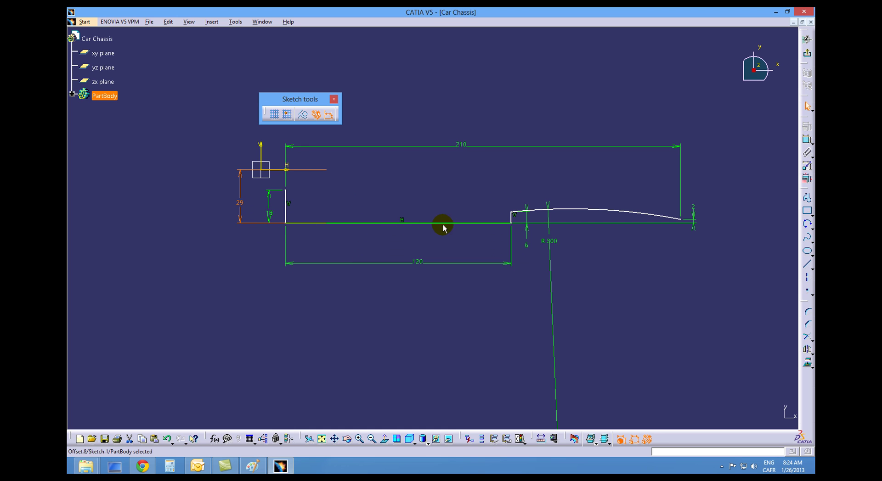
click(287, 214)
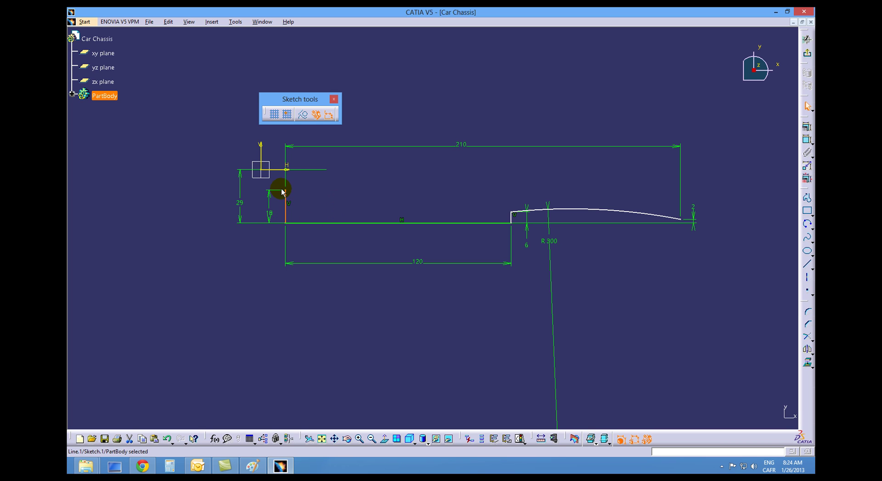
Step: Make the left vertical line coincident with the sketch origin
ctrl+click(264, 174)
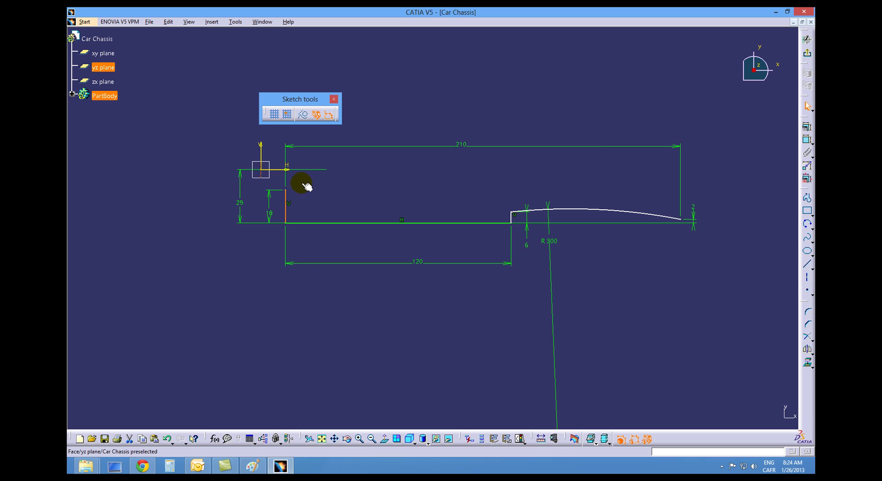
click(805, 139)
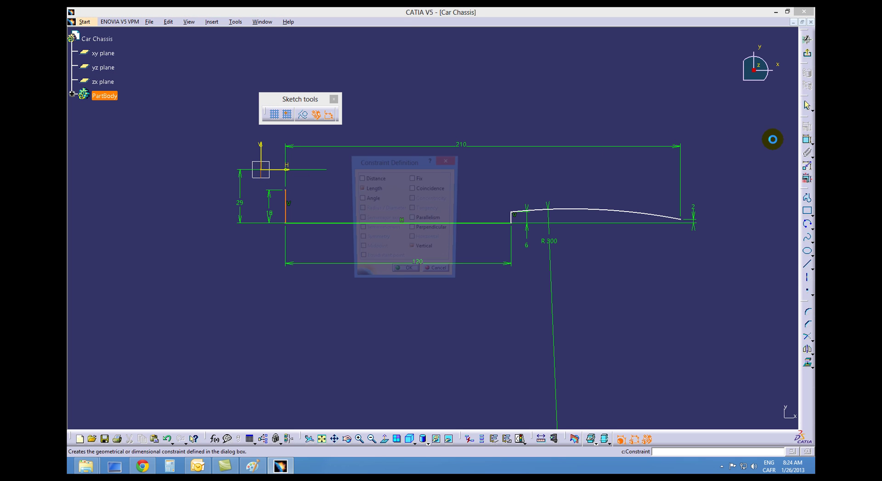
click(419, 192)
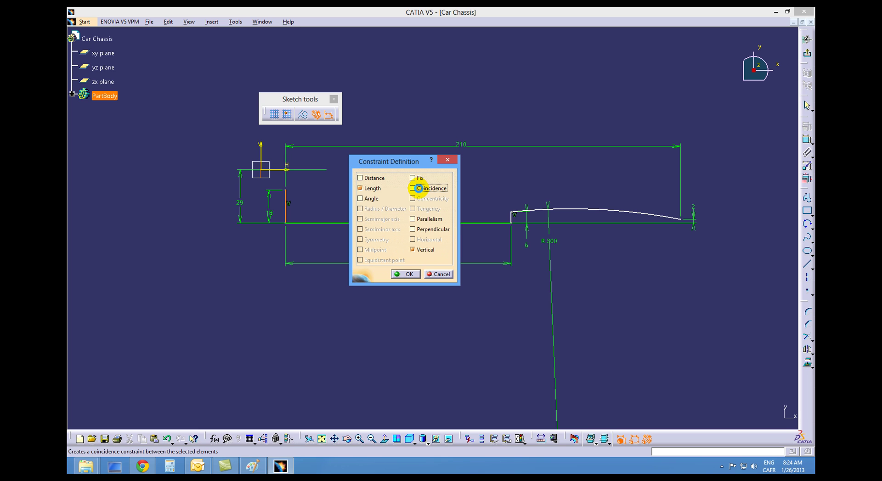
click(405, 276)
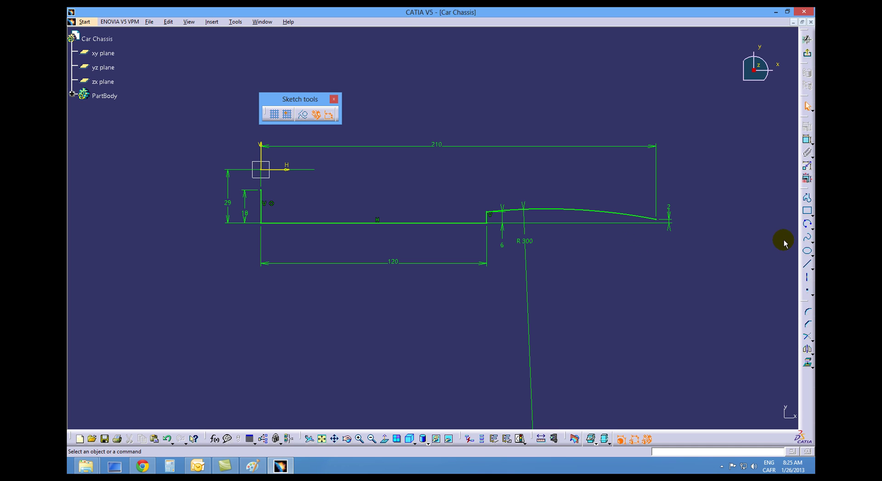
Step: Draw a spline across the top from the left line's top to the arc's right end, raising a middle point to smooth it
click(807, 239)
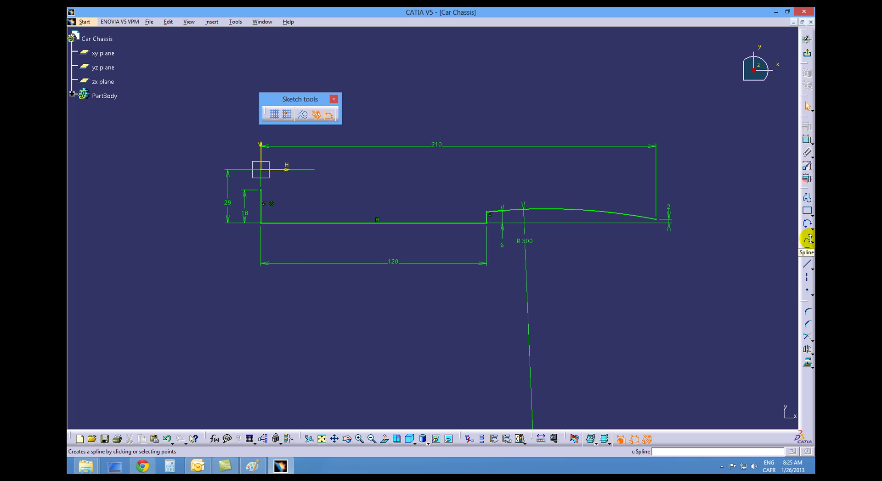
click(807, 239)
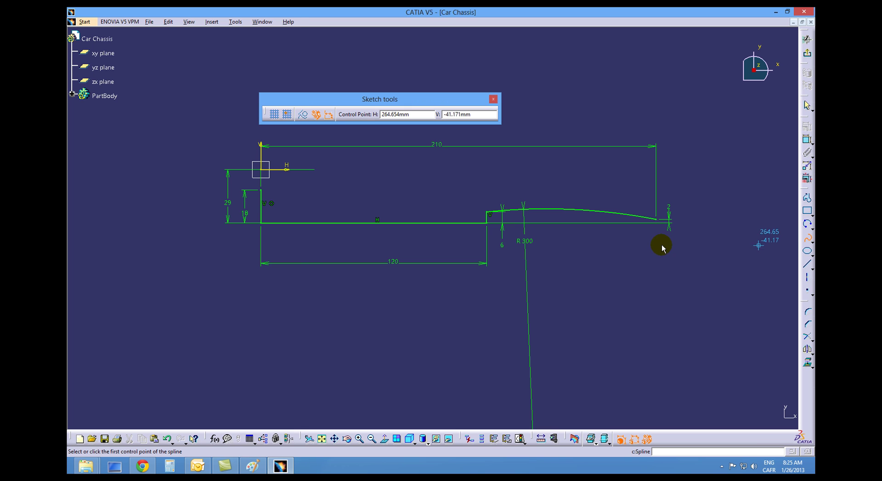
click(260, 189)
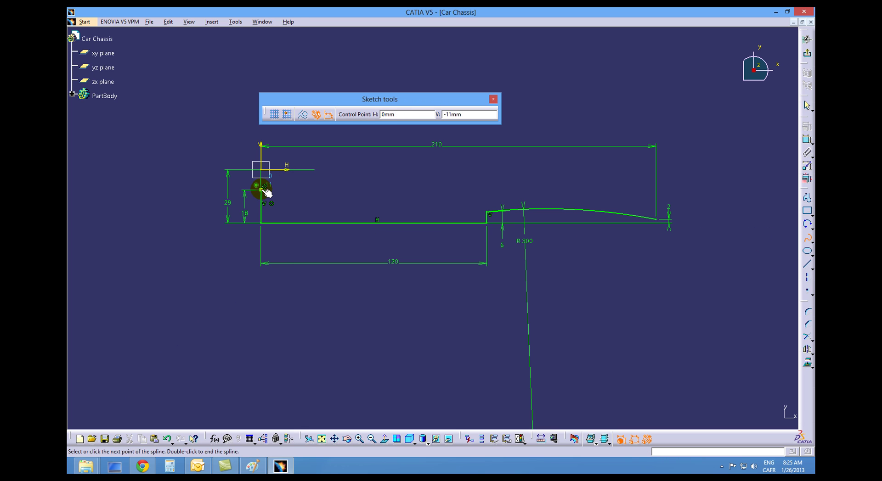
click(301, 180)
click(361, 180)
click(426, 185)
click(478, 180)
click(546, 185)
click(617, 197)
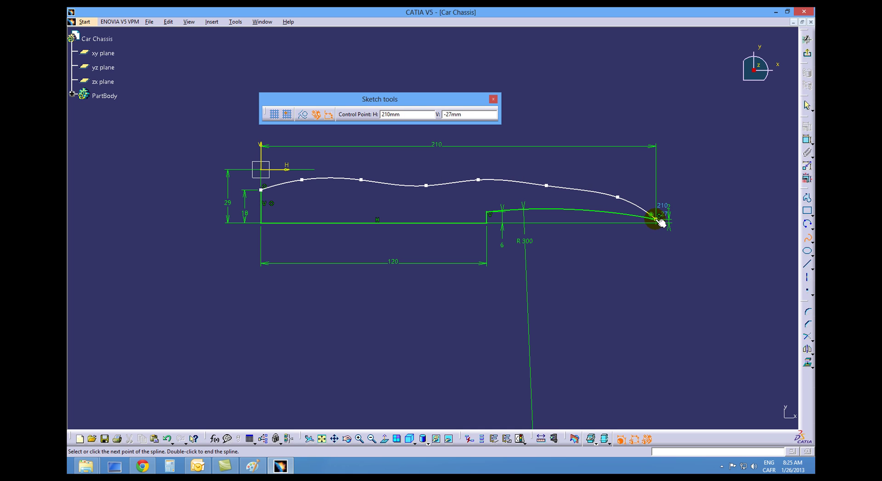
double_click(660, 222)
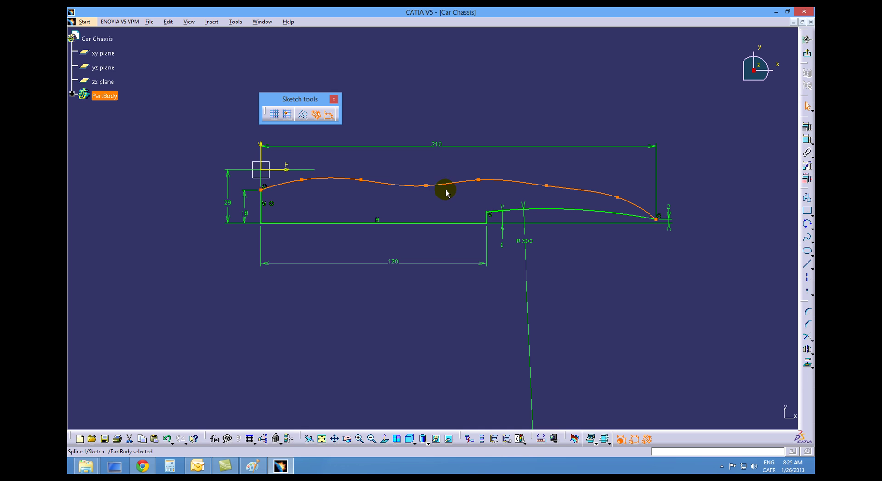
drag(426, 186, 423, 179)
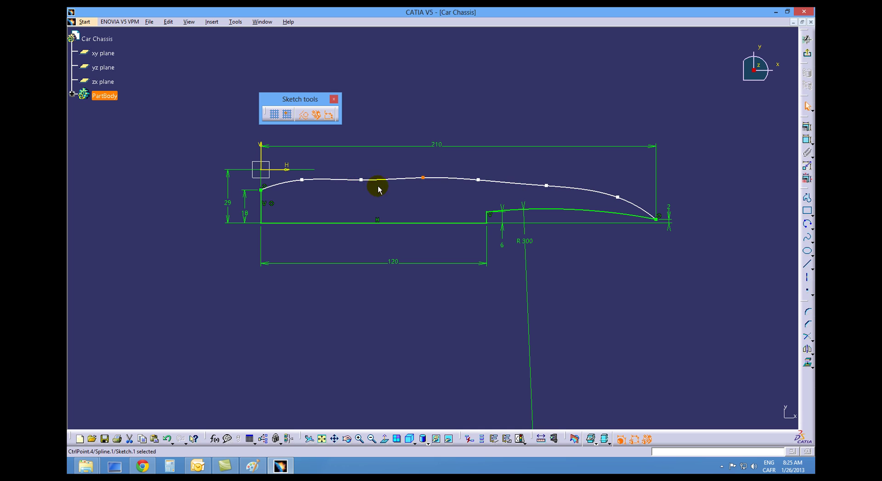
click(617, 201)
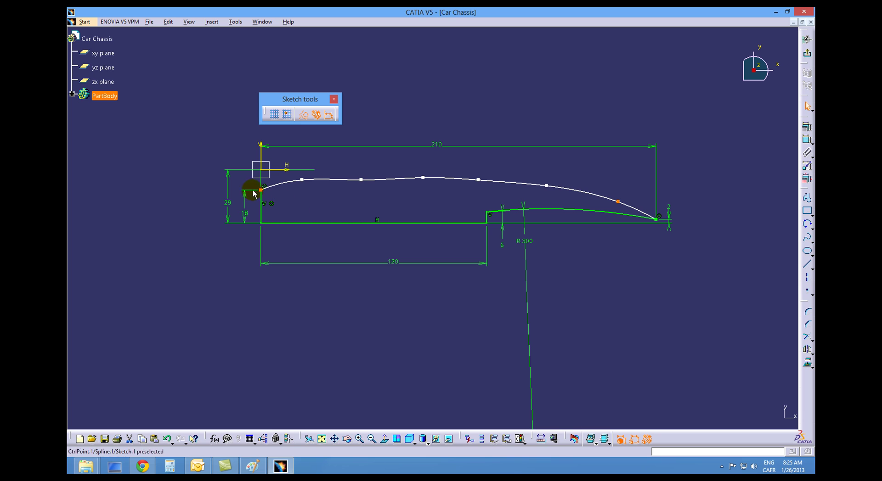
Step: Exit the sketch and pad the profile to a length of 32.5 mm
click(808, 140)
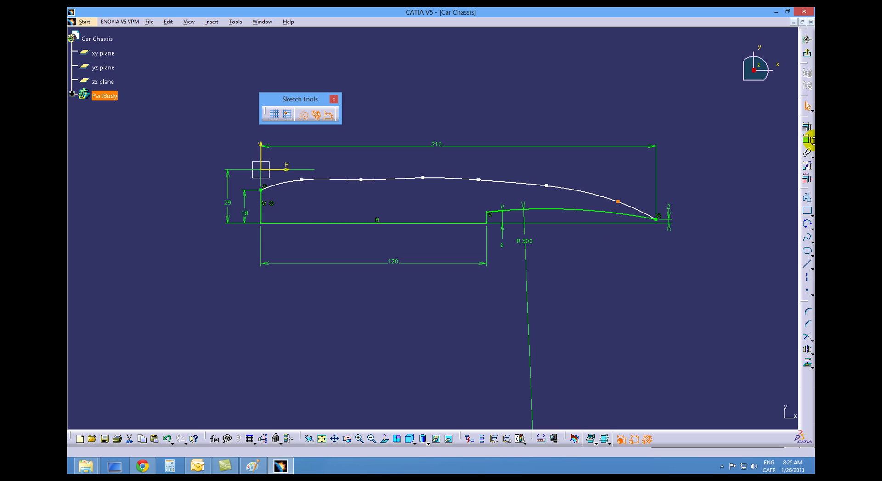
click(807, 40)
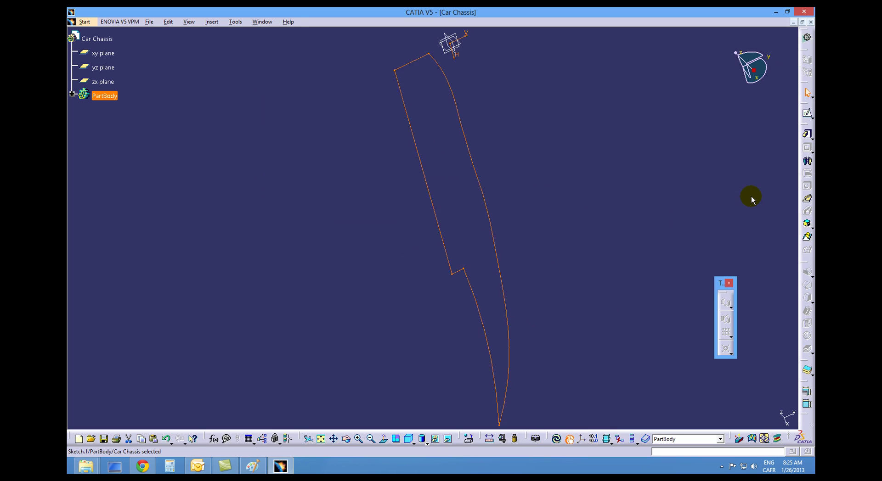
click(808, 134)
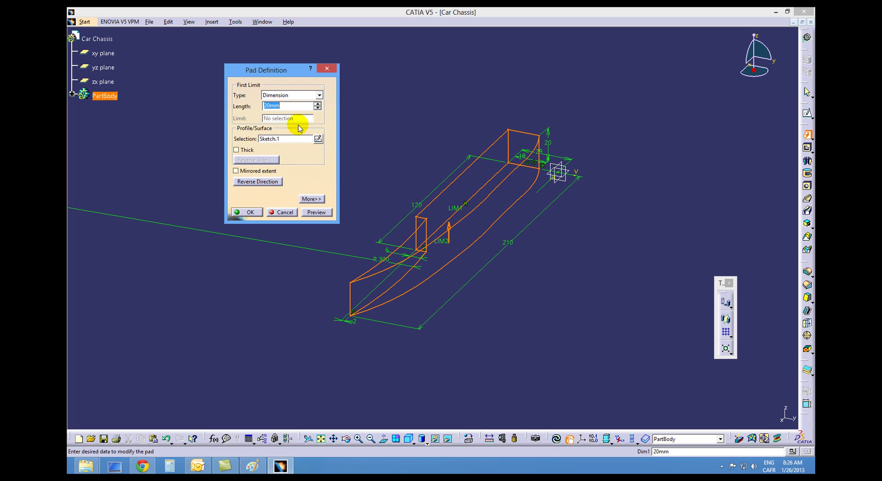
text(32.5)
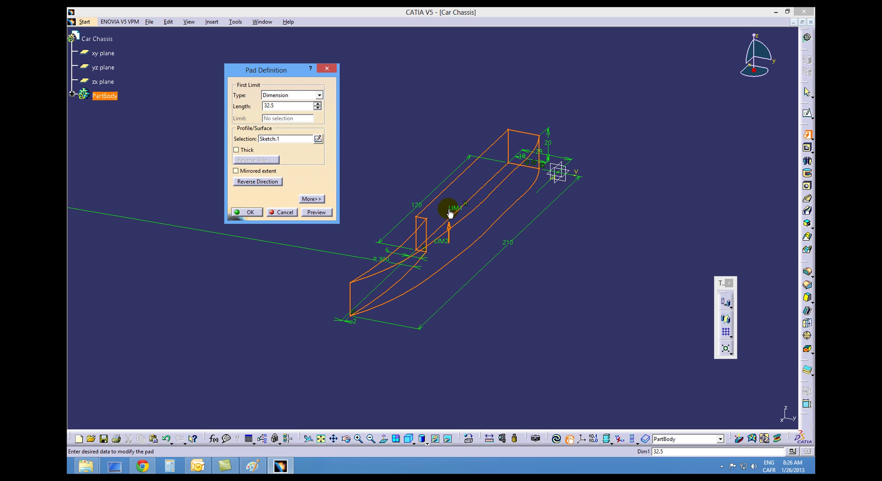
click(251, 212)
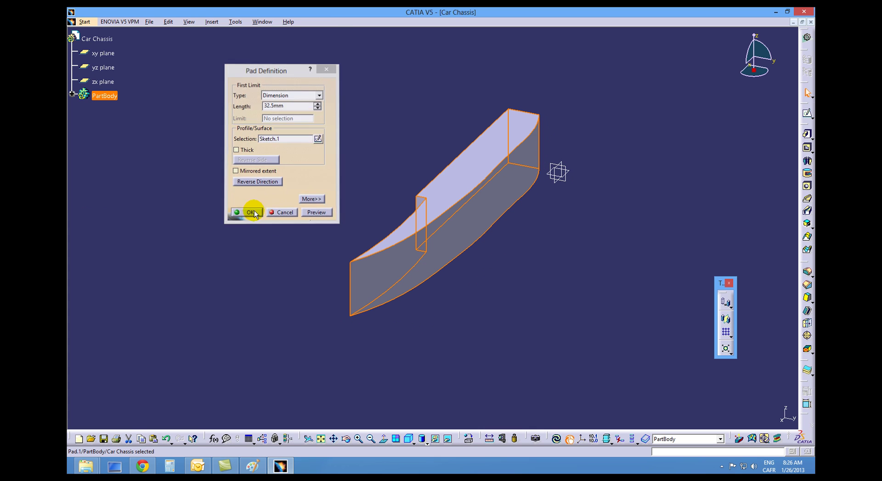
Step: Render the Car Chassis pad as Shading with Edges, then show it isometric and fitted to the window
click(426, 442)
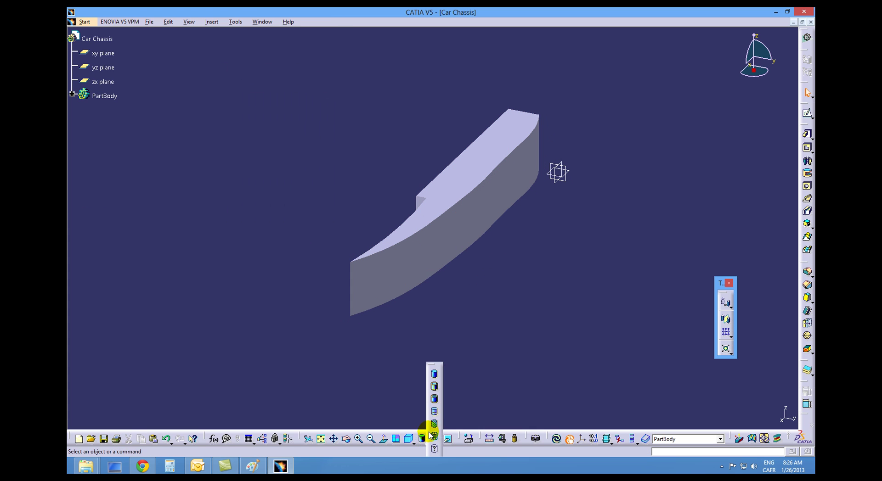
click(434, 387)
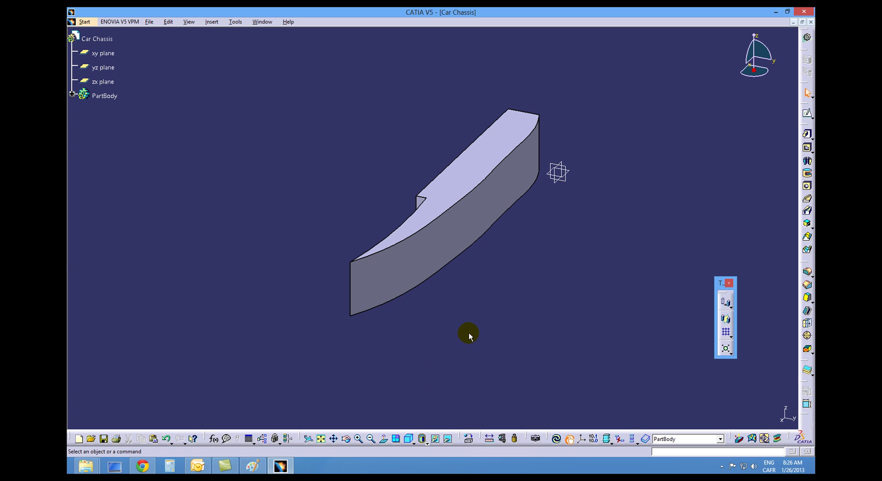
click(408, 440)
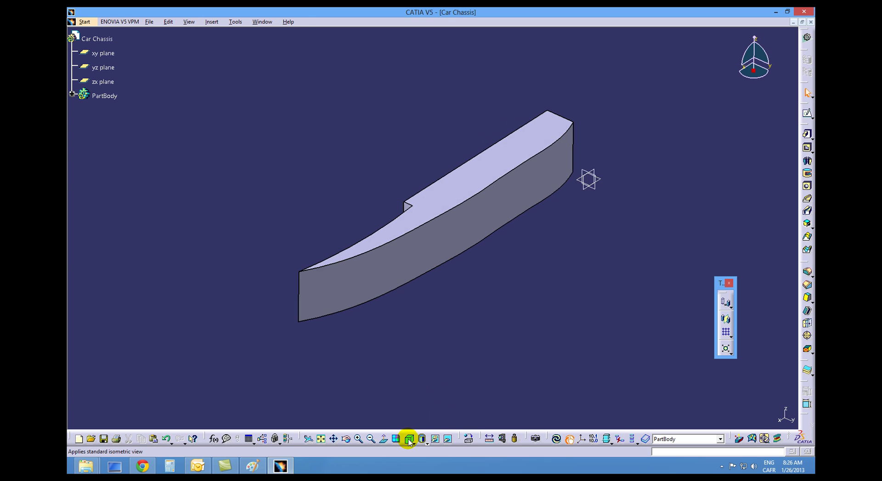
click(318, 439)
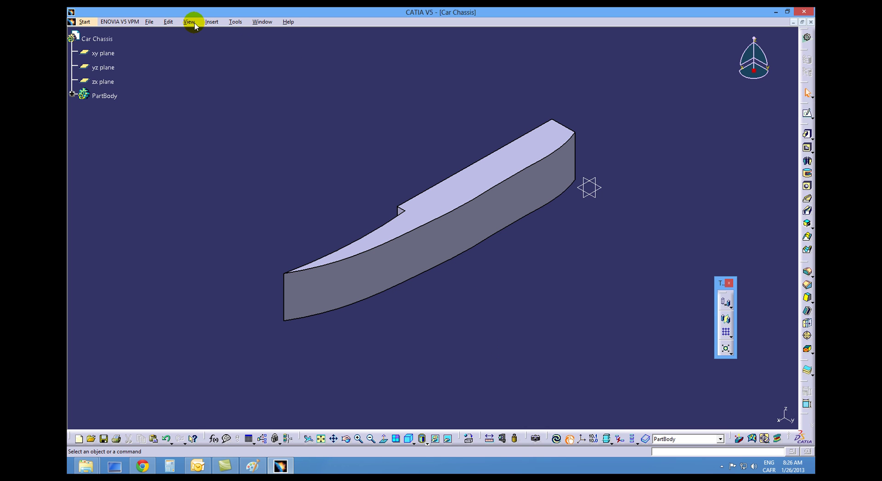
Step: Insert a Standard axis system at the origin of the Car Chassis part
click(214, 21)
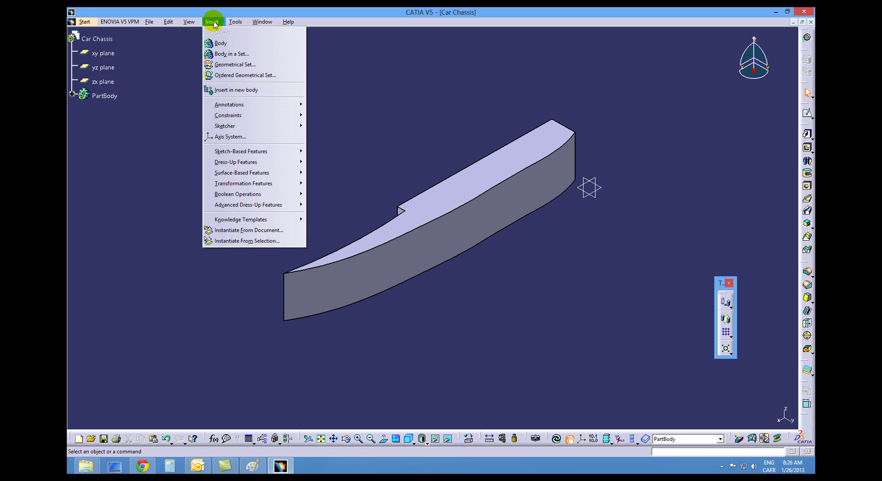
click(258, 137)
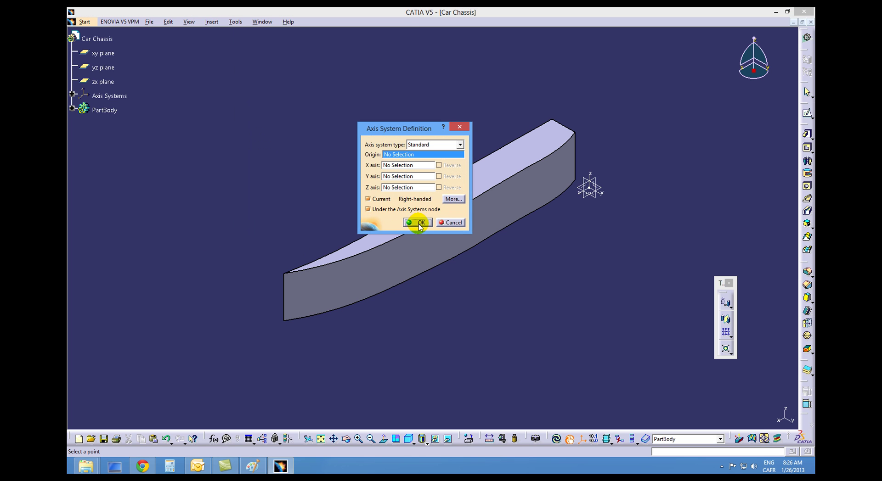
click(418, 223)
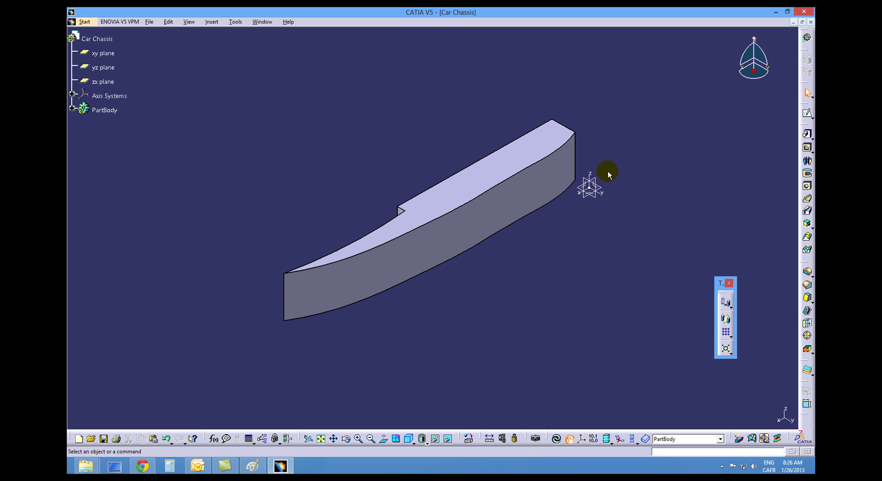